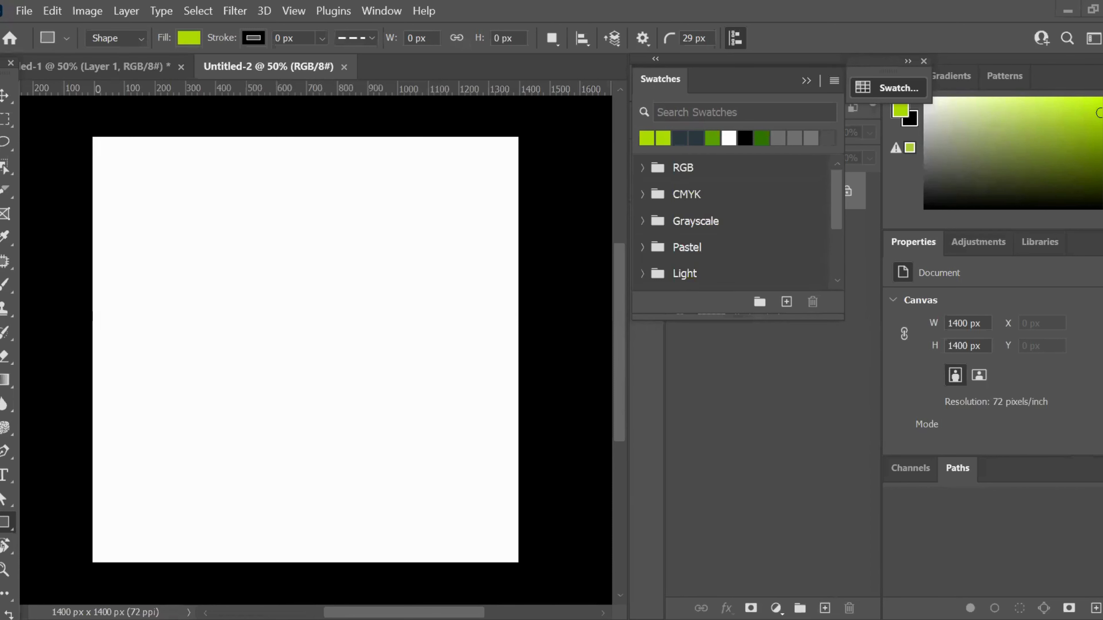
# Step: Place the pngegg (68) shoe image as an embedded object, slightly below the canvas centre at Y 793.87 px
pyautogui.click(27, 12)
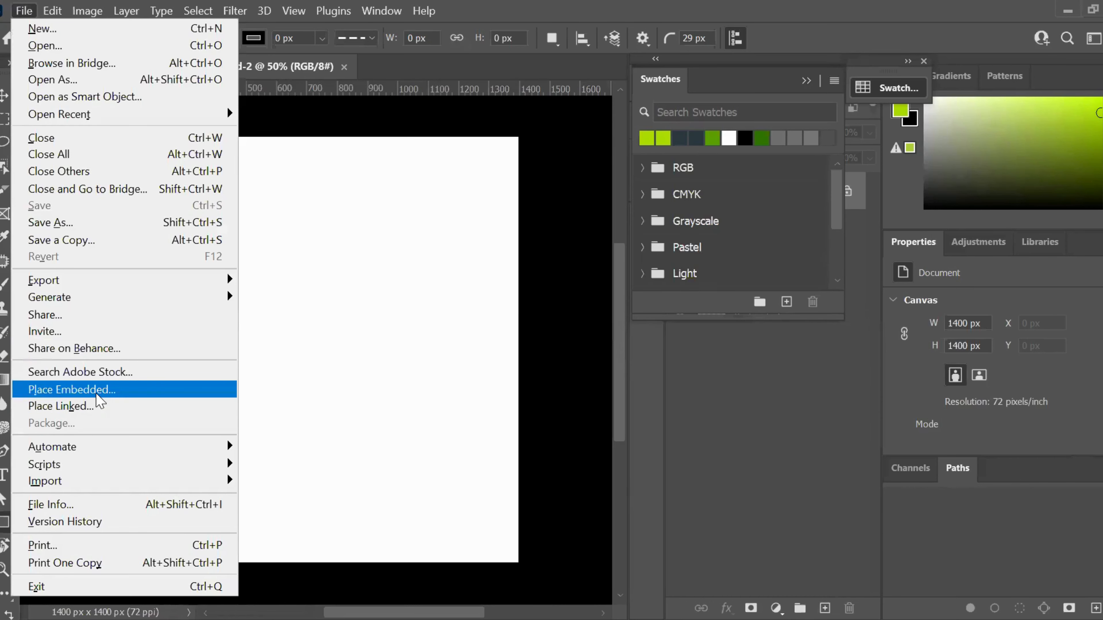
pyautogui.click(99, 391)
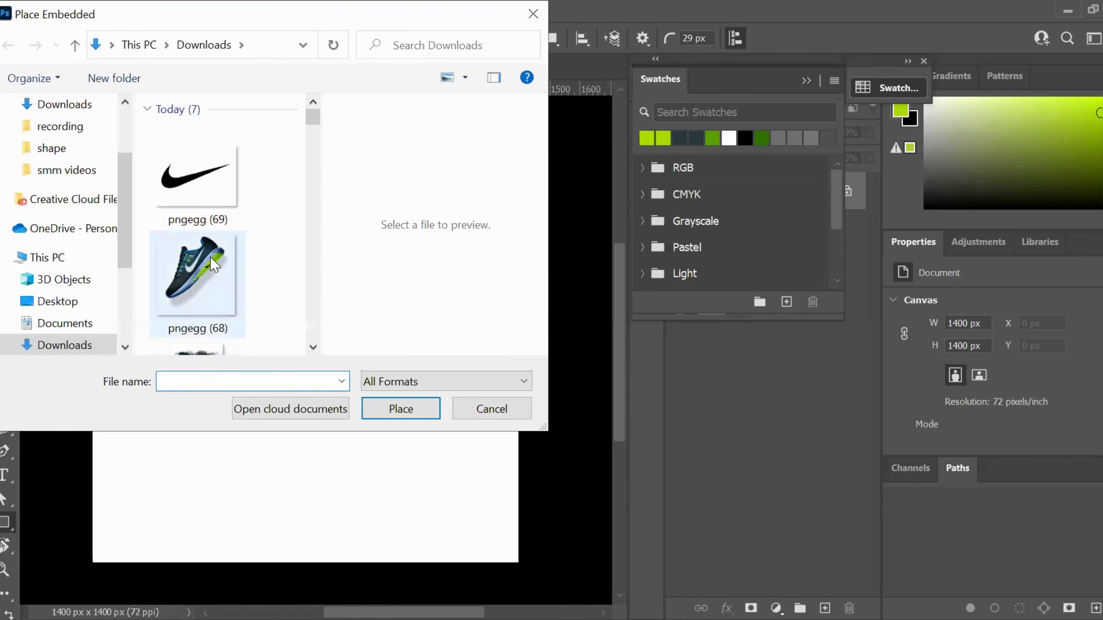
pyautogui.click(213, 265)
pyautogui.click(412, 412)
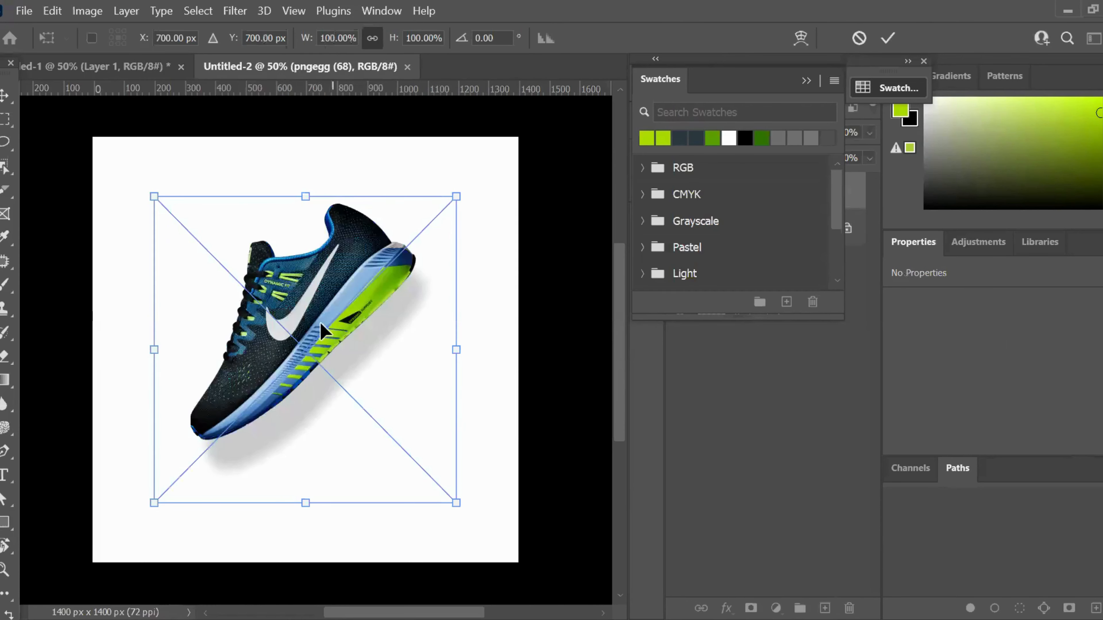
pyautogui.moveTo(320, 326); pyautogui.dragTo(320, 354)
pyautogui.click(890, 45)
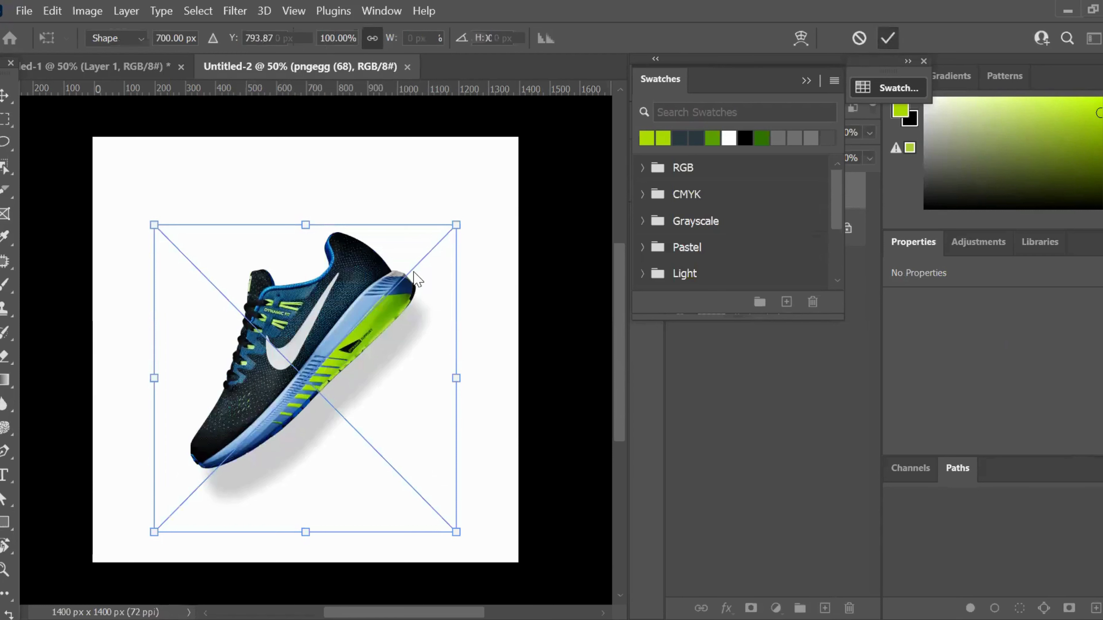
pyautogui.press('u')
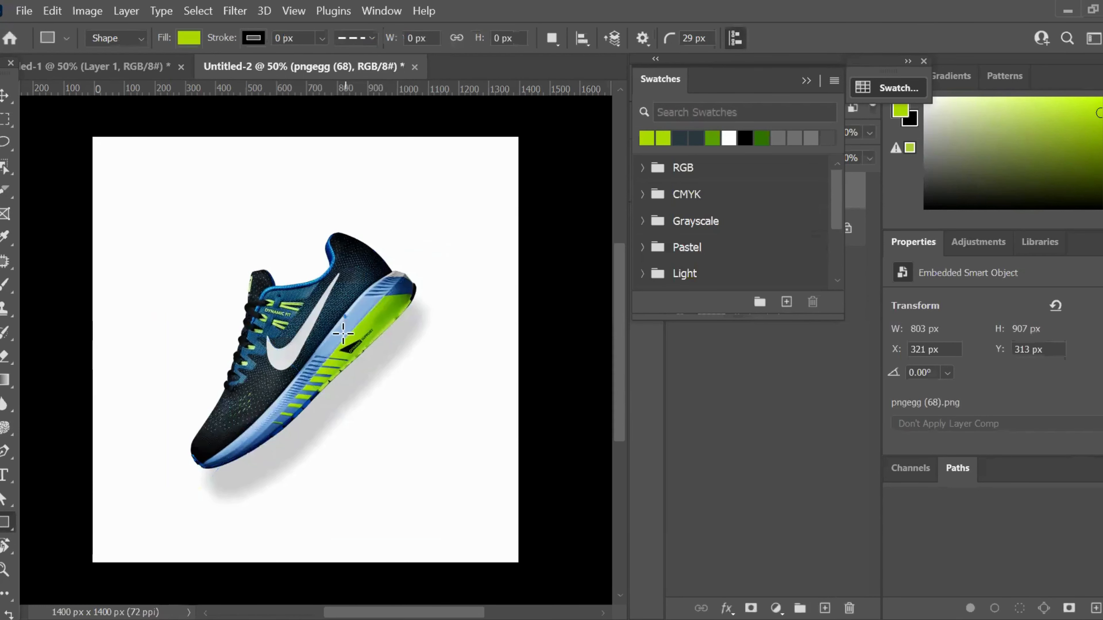
pyautogui.moveTo(343, 334); pyautogui.dragTo(341, 328)
pyautogui.hotkey('ctrl', 'z')
# Step: Move the shoe image straight down to about Y 381 px
pyautogui.click(4, 96)
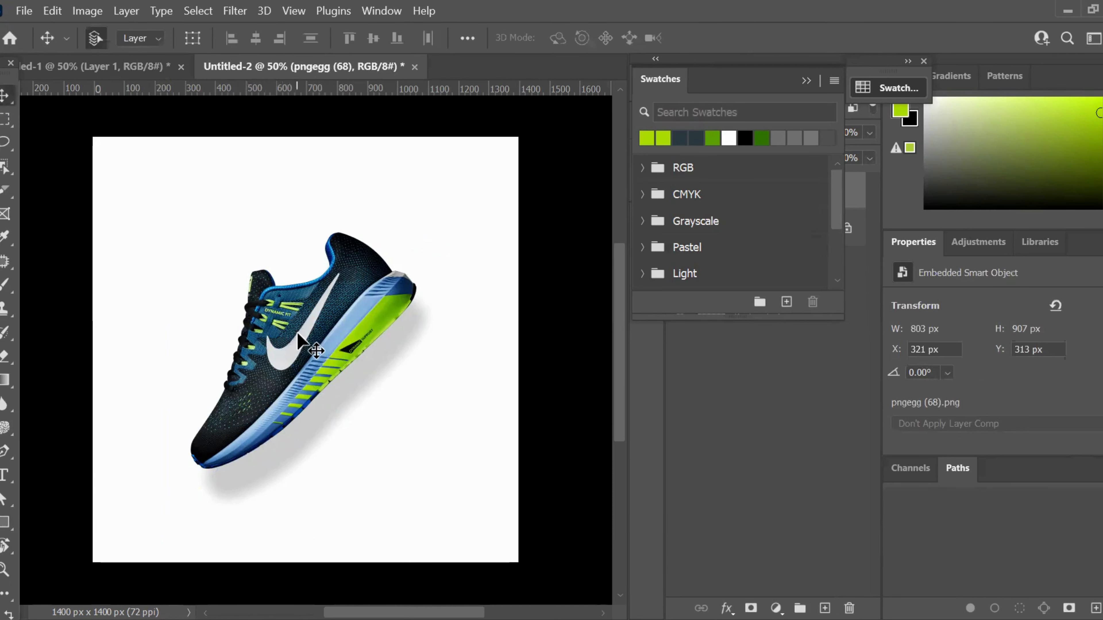
pyautogui.moveTo(297, 353)
pyautogui.mouseDown()
pyautogui.moveTo(316, 369)
pyautogui.moveTo(299, 372)
pyautogui.mouseUp()
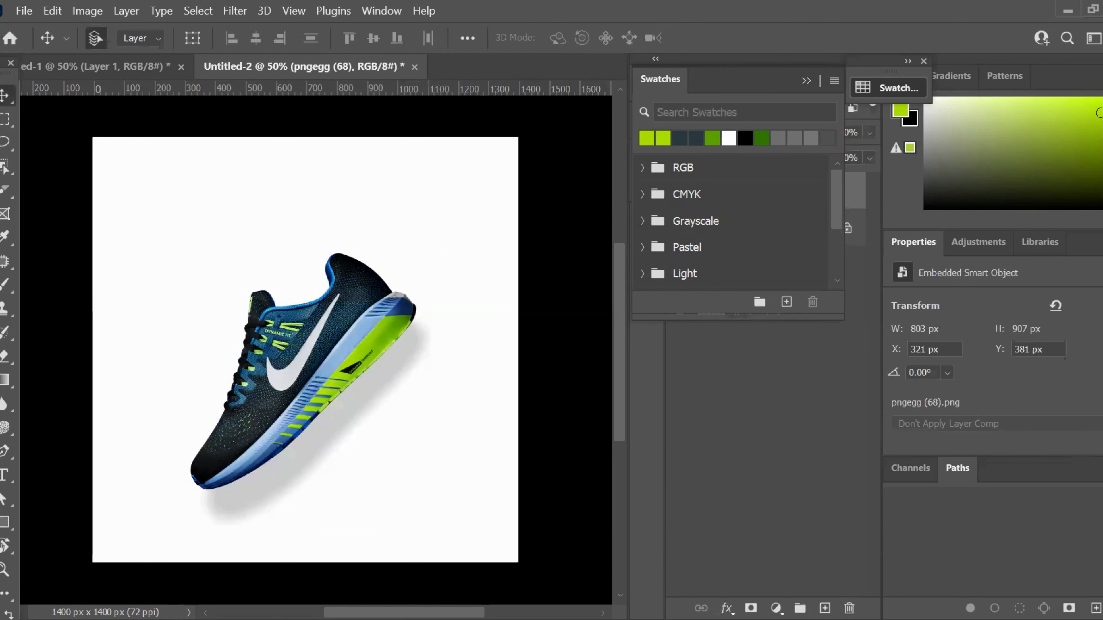
# Step: Draw a green rectangle about 236 × 594 px from the shoe's heel to the canvas's upper edge and set all its corner radii to 0 px
pyautogui.click(6, 522)
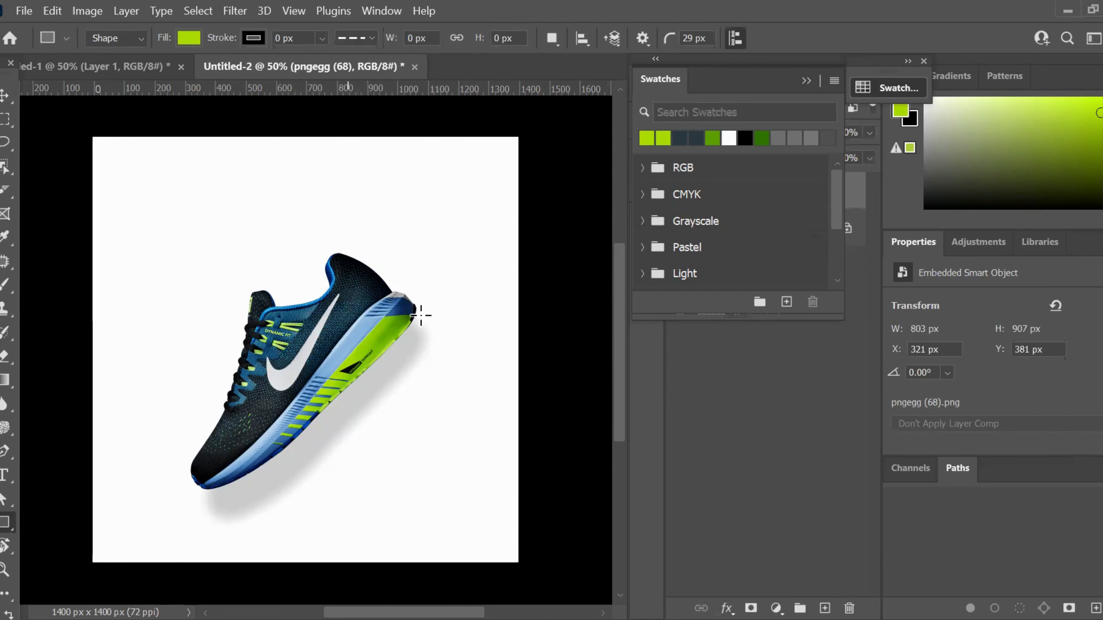
pyautogui.moveTo(417, 316); pyautogui.dragTo(346, 134)
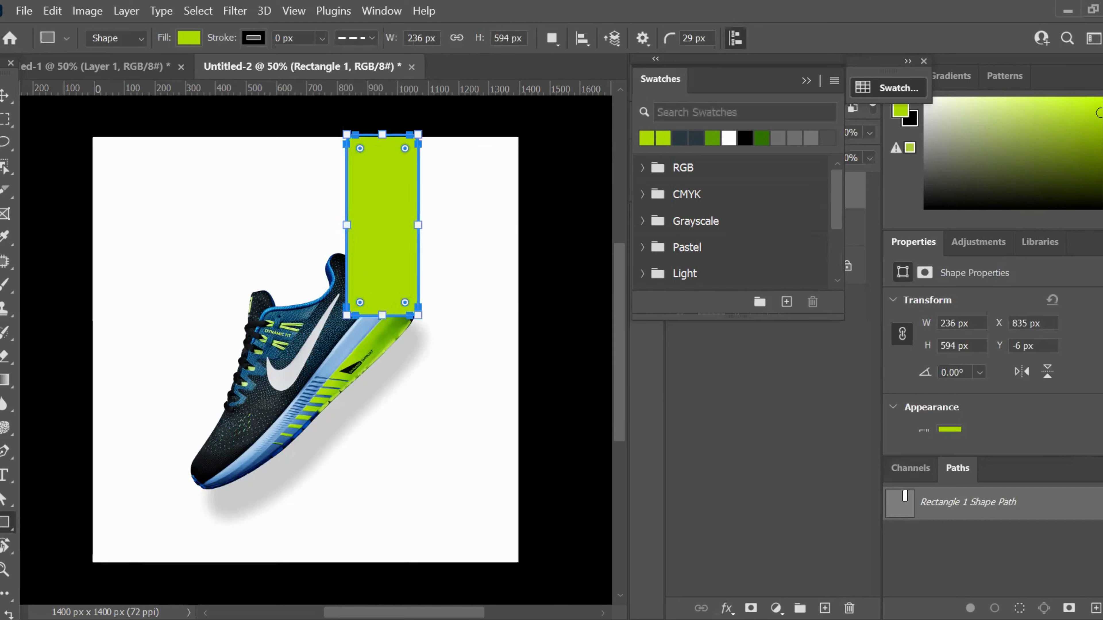
pyautogui.scroll(-3, 991, 361)
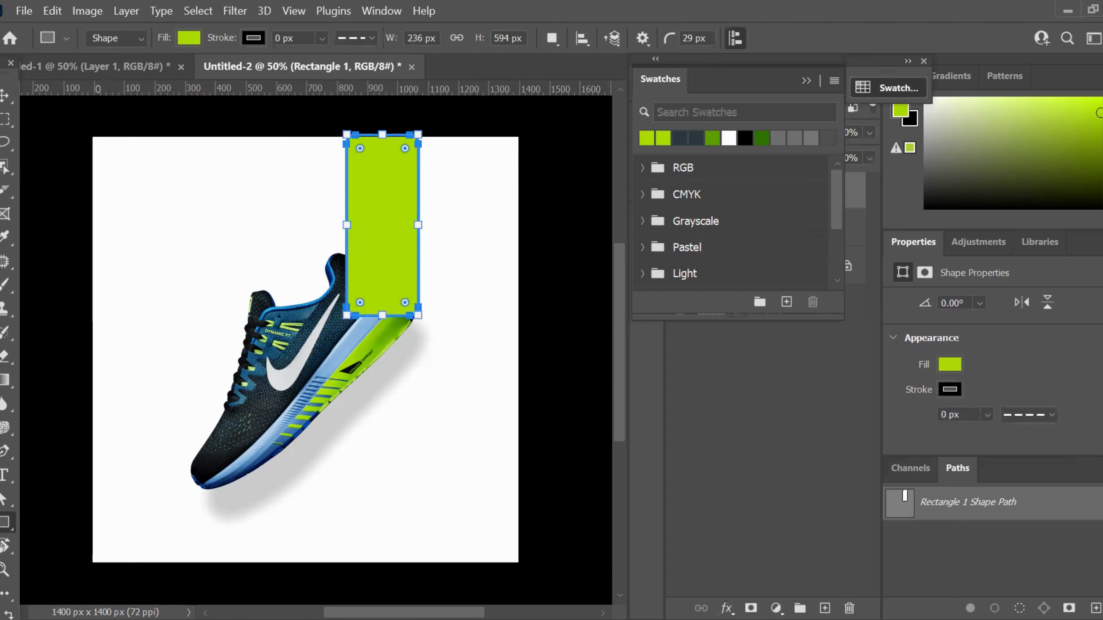
pyautogui.scroll(-3, 992, 360)
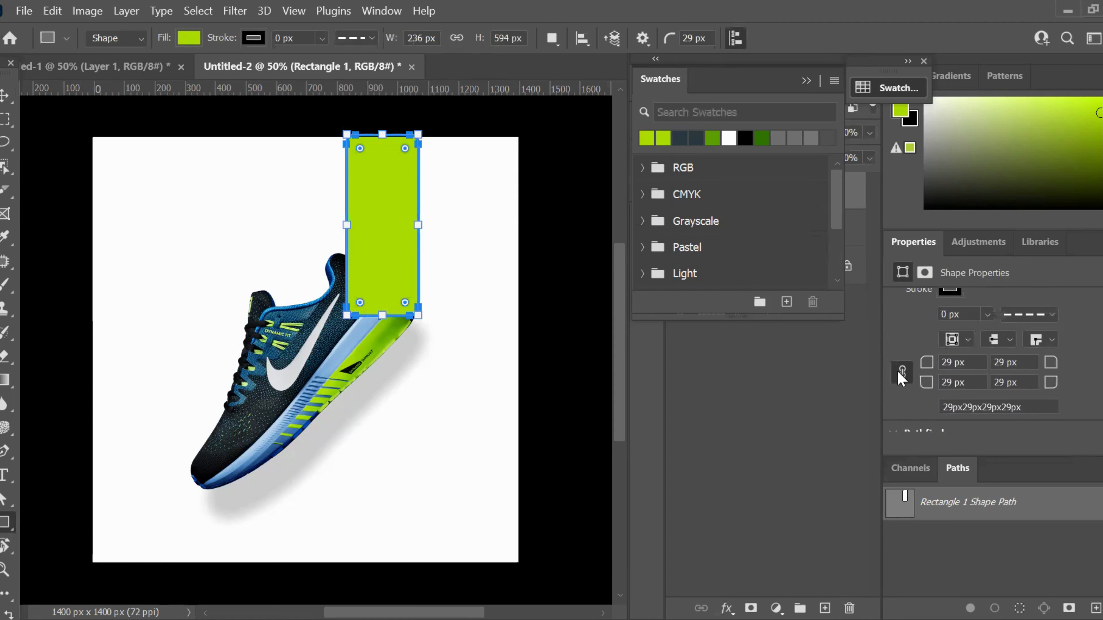
pyautogui.moveTo(924, 364); pyautogui.dragTo(894, 370)
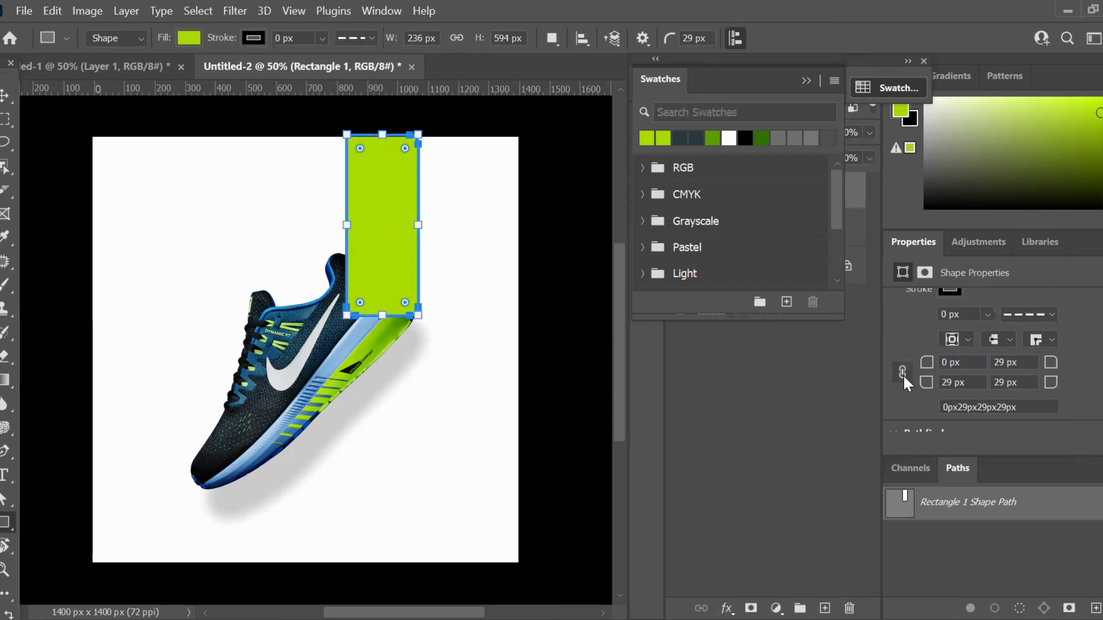
pyautogui.moveTo(926, 384); pyautogui.dragTo(903, 395)
pyautogui.click(902, 372)
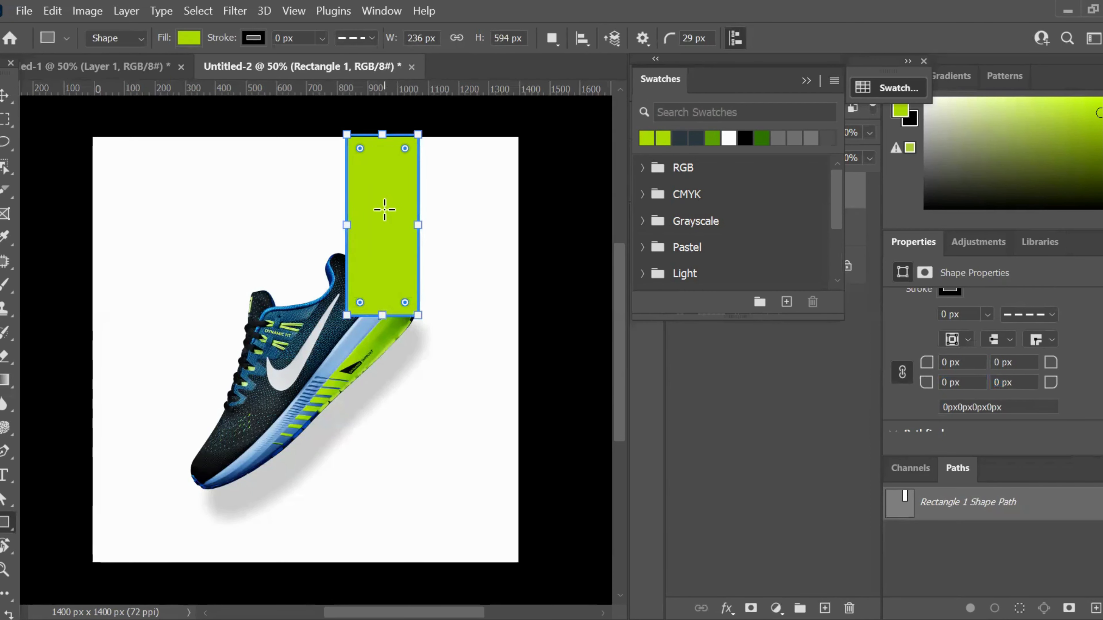
# Step: Reorder the Rectangle 1 layer beneath the shoe layer and shift the rectangle to about X 827 px, Y 0 px
pyautogui.click(5, 97)
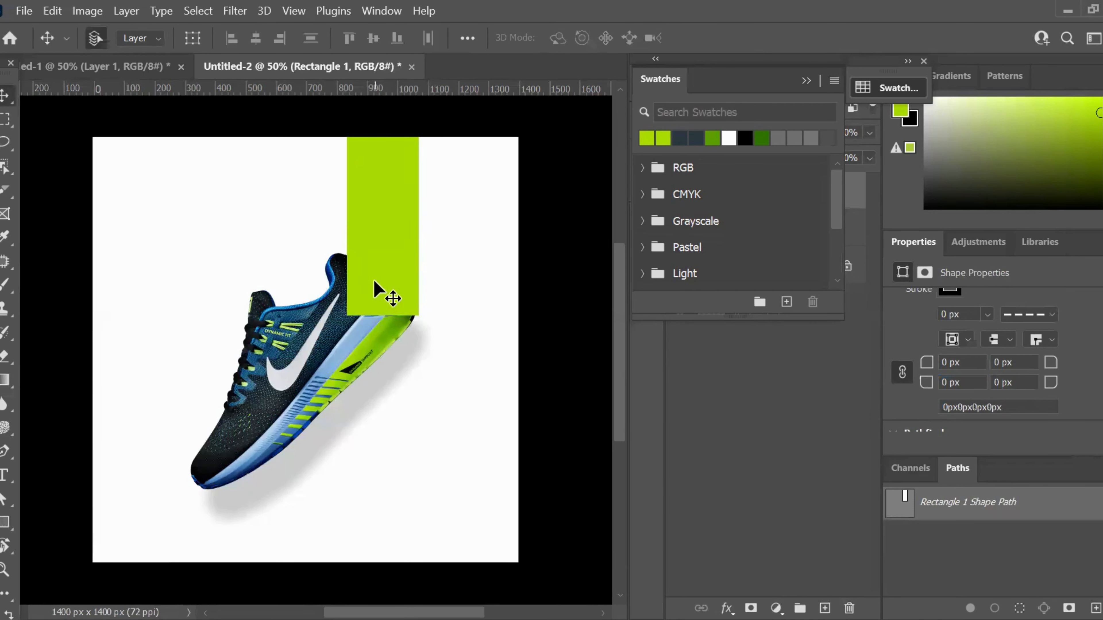
pyautogui.click(597, 463)
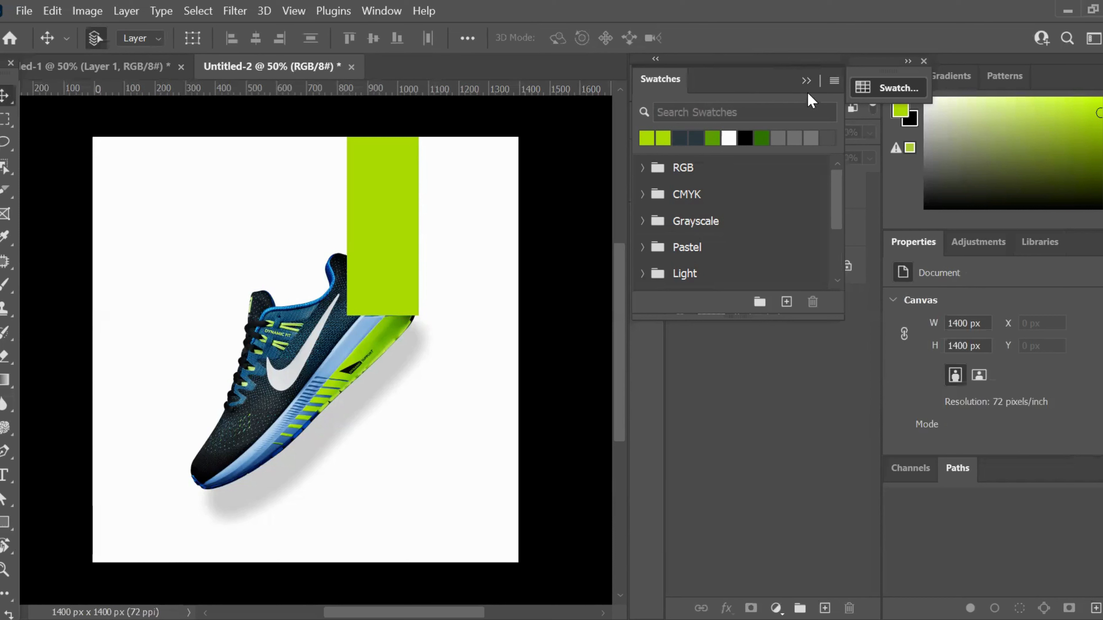
pyautogui.click(807, 81)
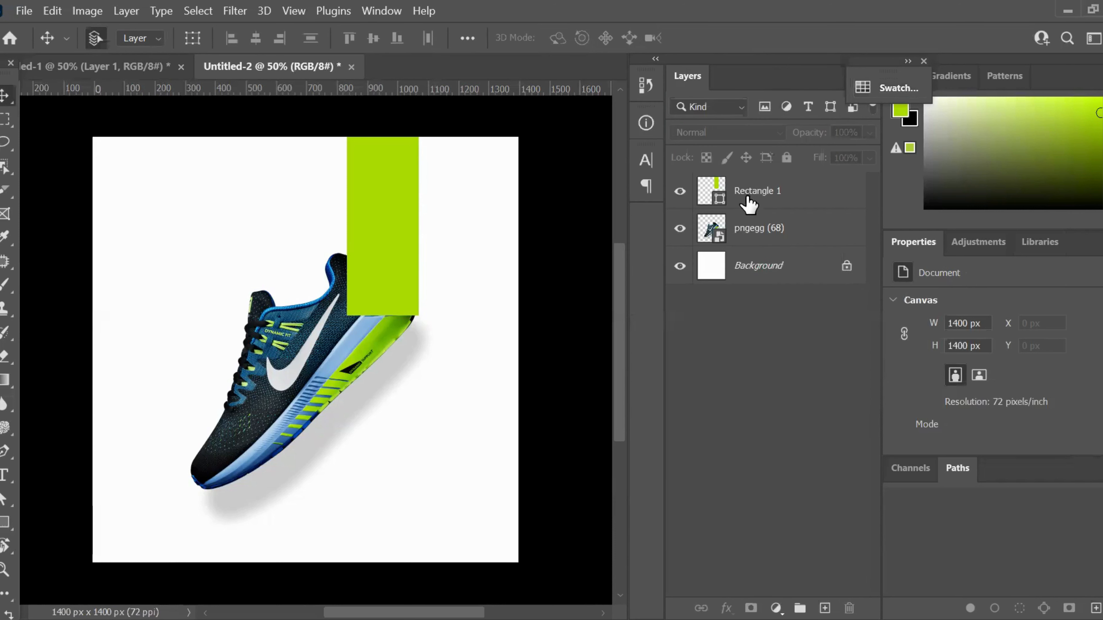
pyautogui.moveTo(751, 198); pyautogui.dragTo(751, 239)
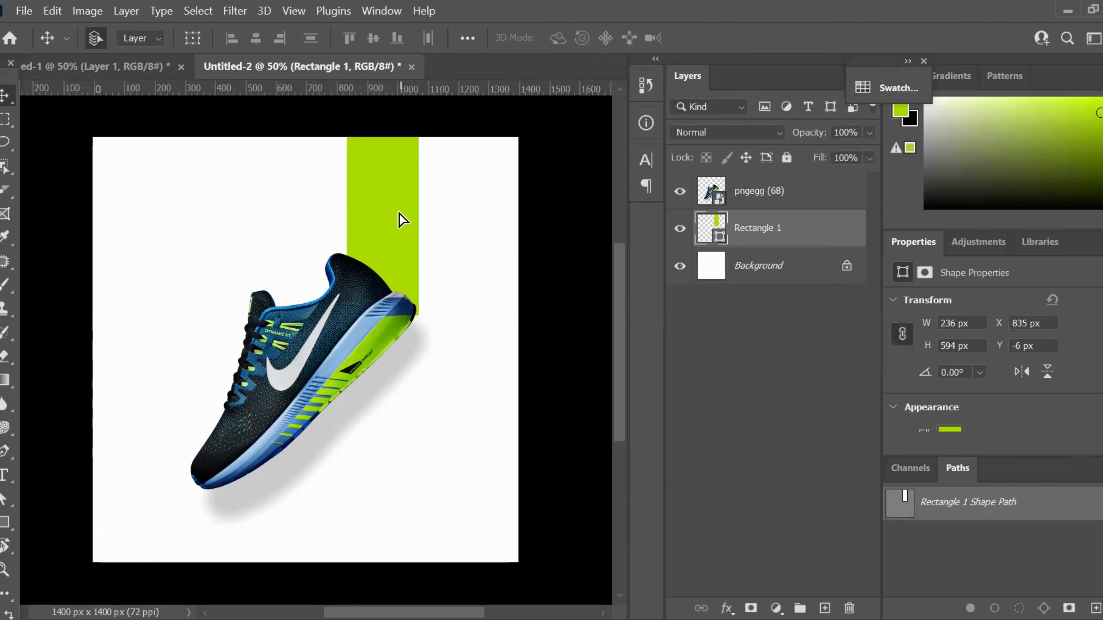
pyautogui.moveTo(398, 222)
pyautogui.mouseDown()
pyautogui.moveTo(408, 182)
pyautogui.moveTo(381, 212)
pyautogui.mouseUp()
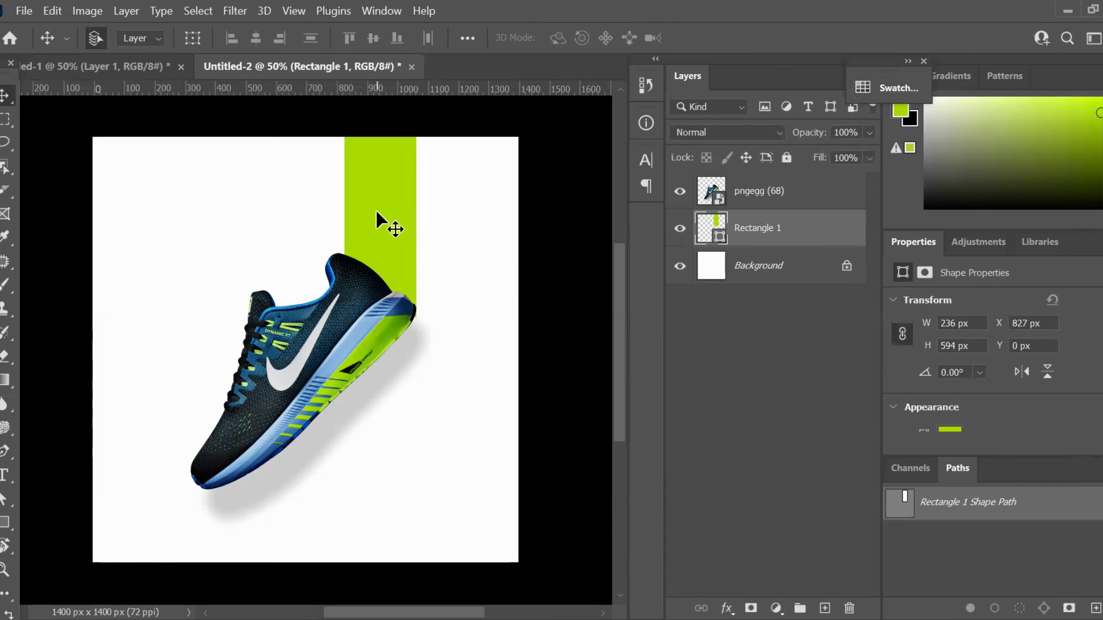
# Step: Widen the green rectangle to about 284 px by moving only its left edge outward
pyautogui.click(6, 500)
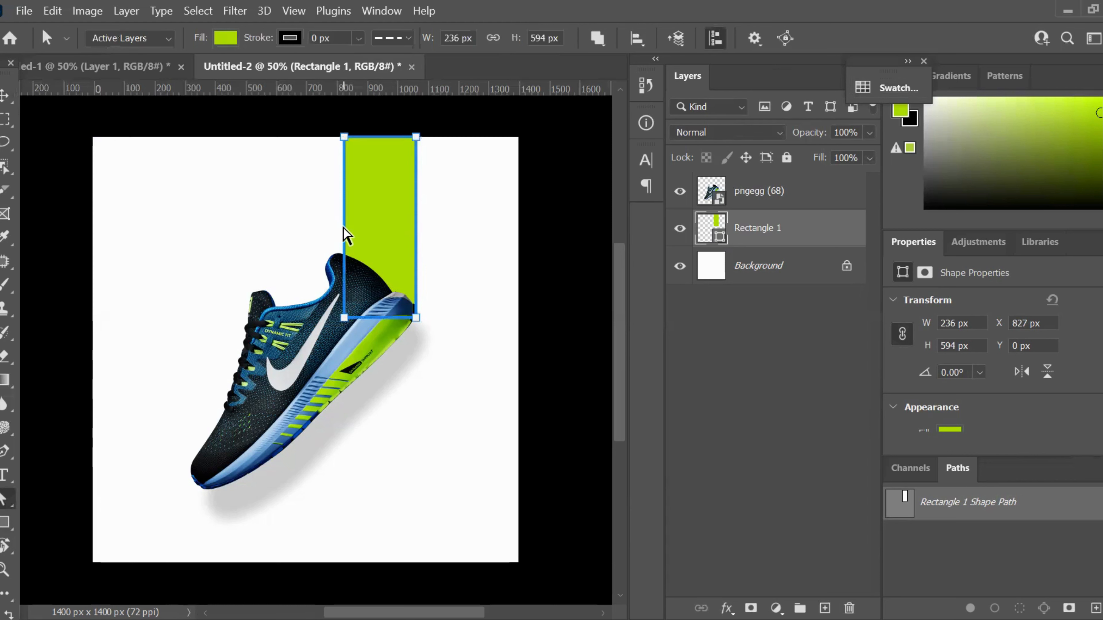
pyautogui.moveTo(331, 124); pyautogui.dragTo(356, 350)
pyautogui.moveTo(344, 239); pyautogui.dragTo(329, 235)
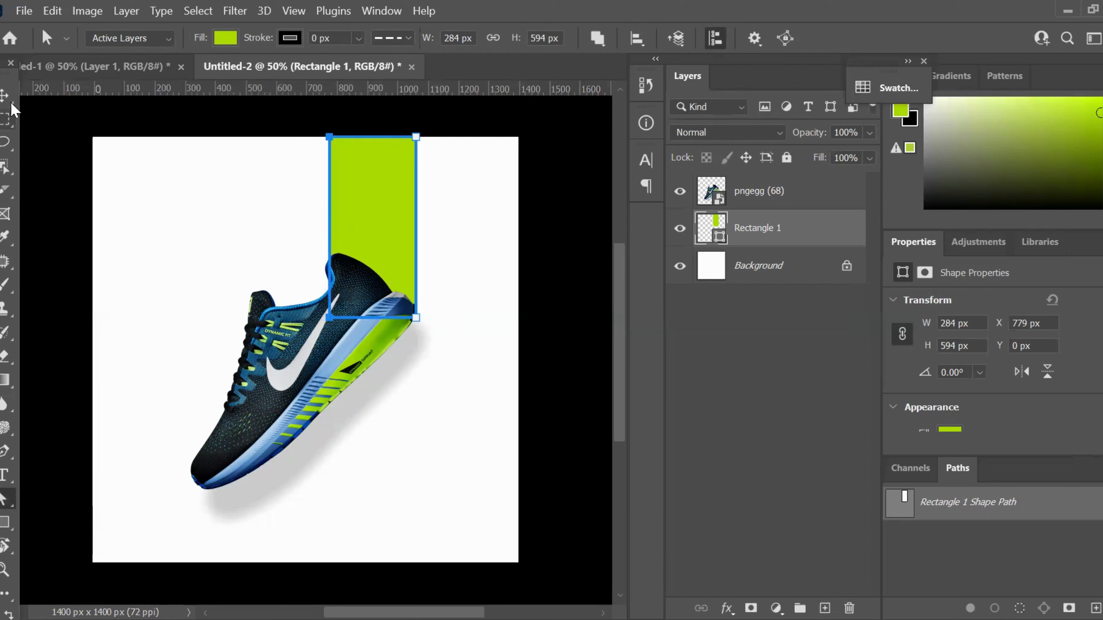
# Step: Add the text "DISE" inside the green rectangle in Poppins Bold
pyautogui.click(6, 475)
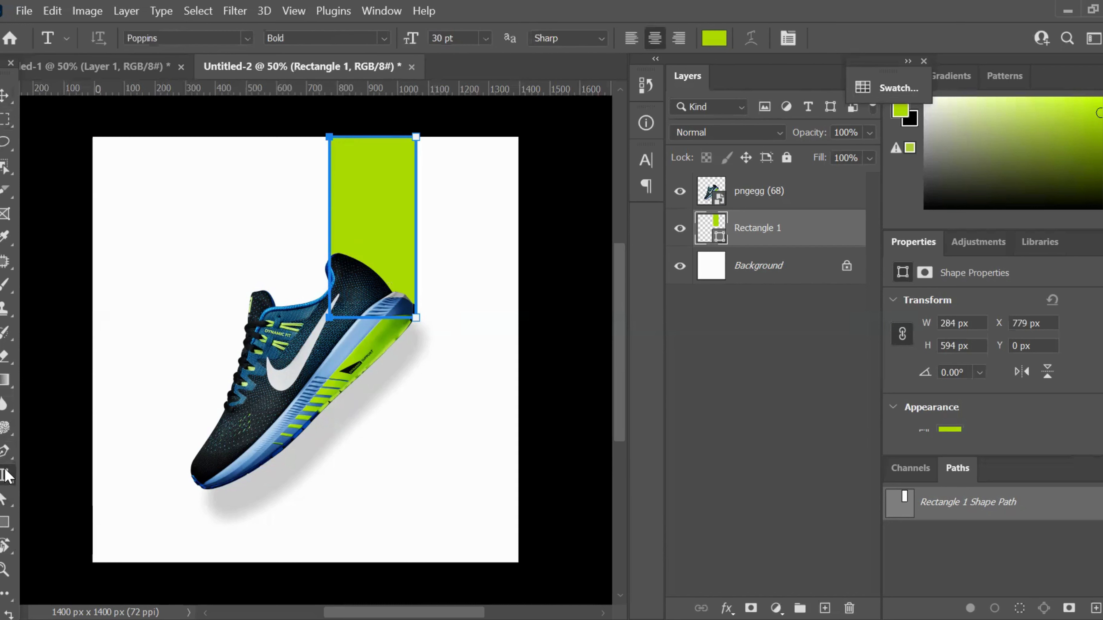
pyautogui.click(346, 196)
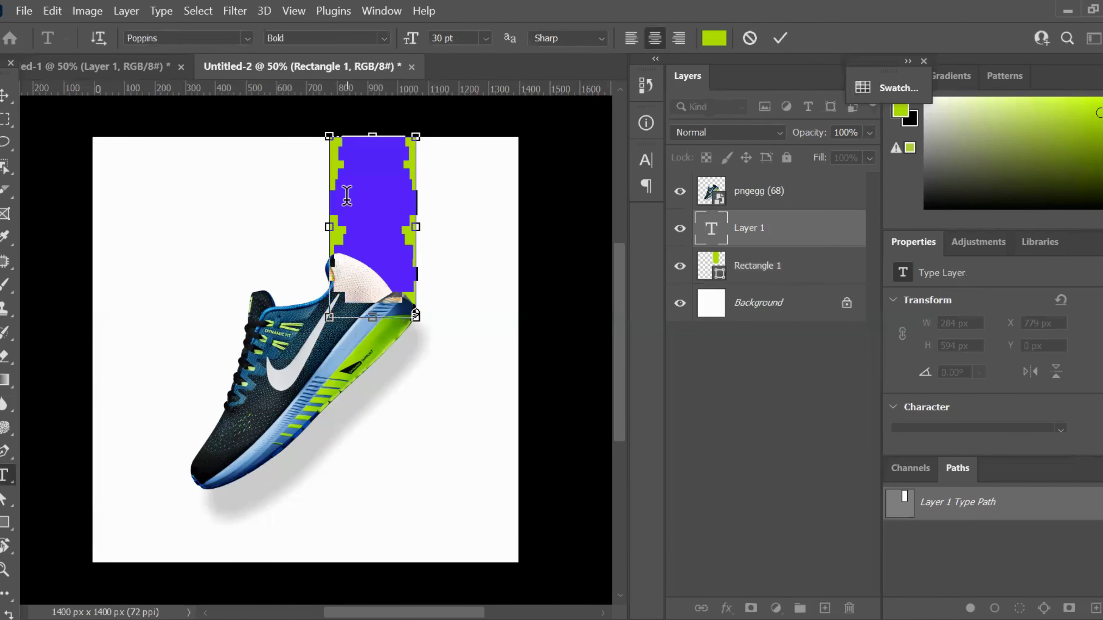
pyautogui.press('BackSpace')
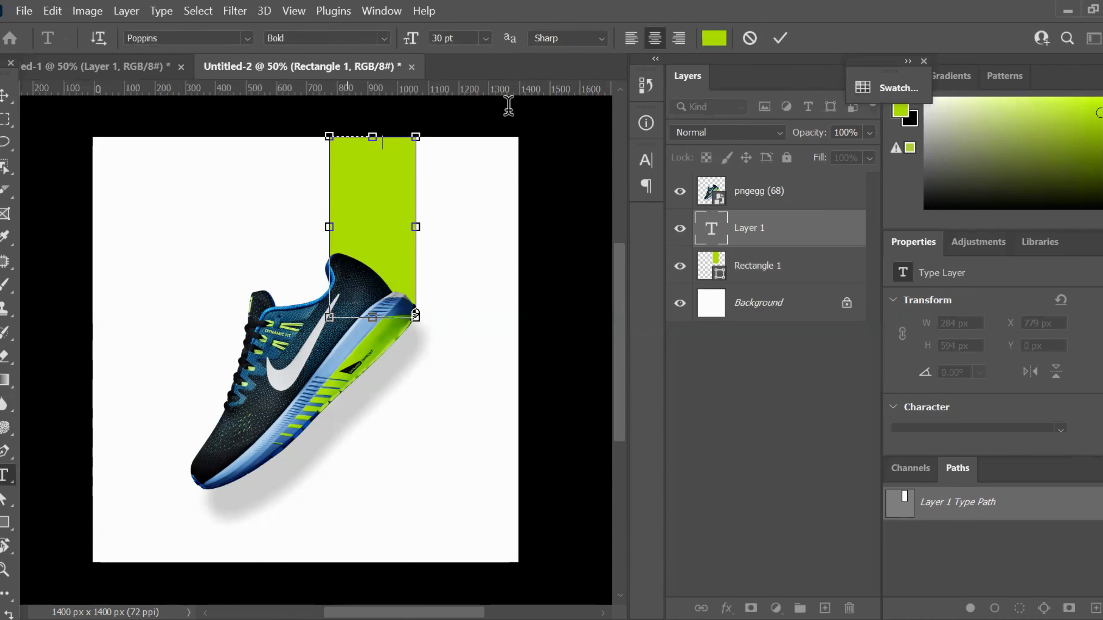
pyautogui.click(780, 40)
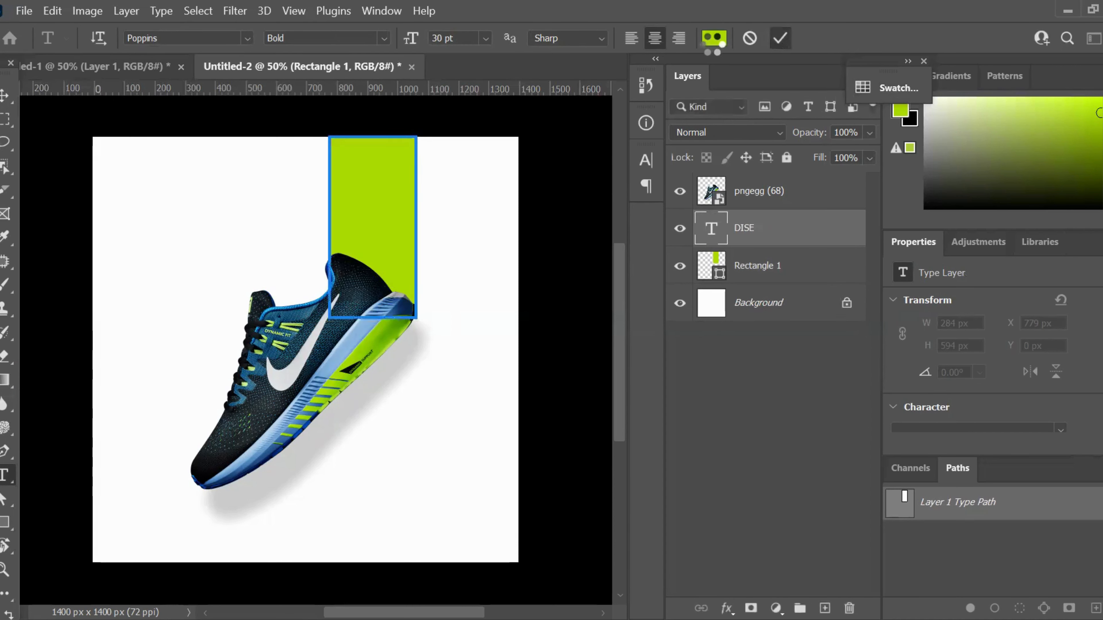
# Step: Recolour the DISE text to near-black #111416, sampled from the shoe's heel
pyautogui.click(714, 38)
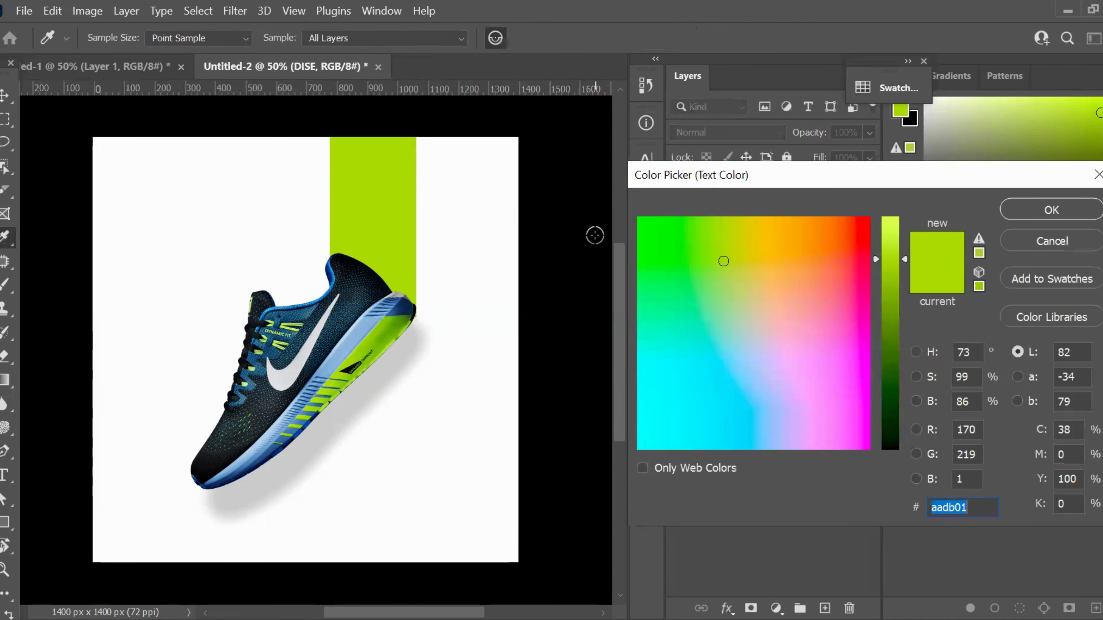
pyautogui.click(361, 284)
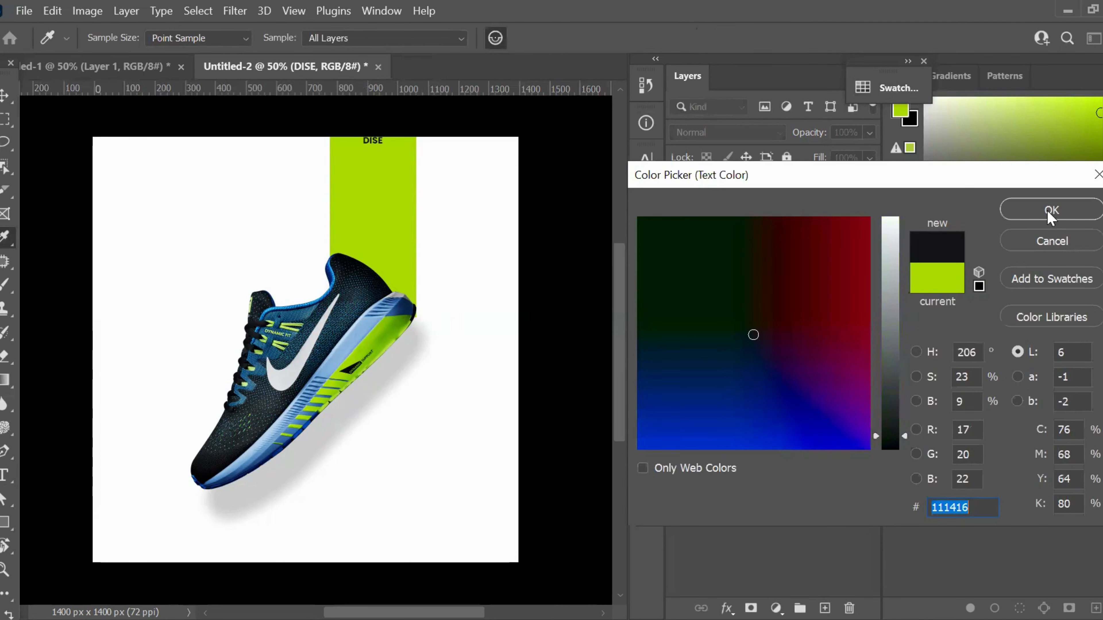
pyautogui.click(1047, 212)
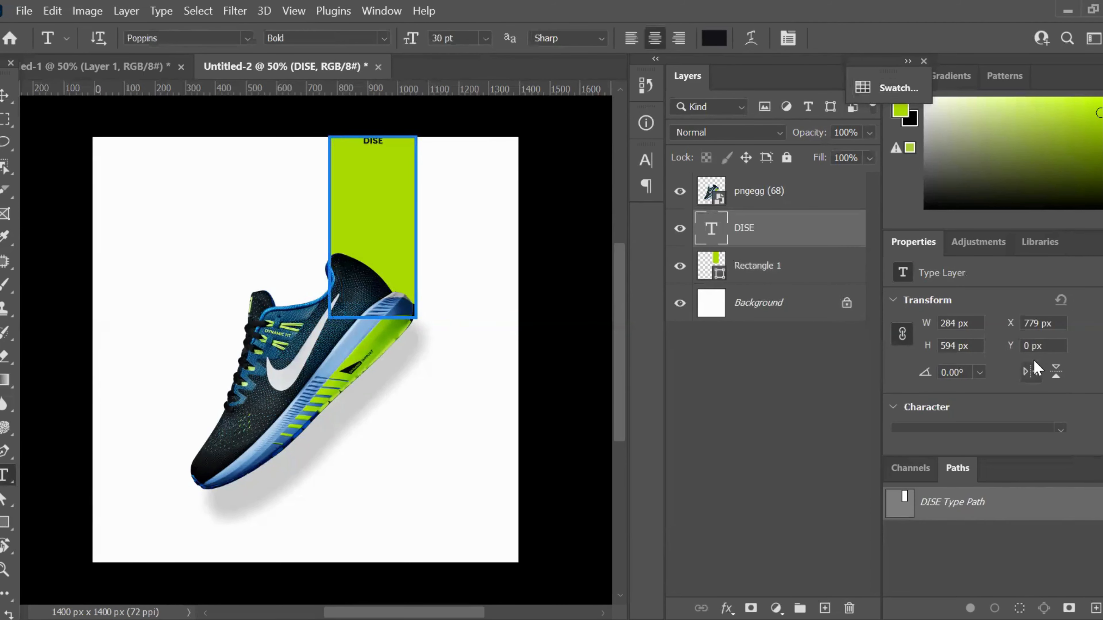
# Step: Set the DISE text size to 72 pt and move the text down within the green rectangle
pyautogui.click(927, 406)
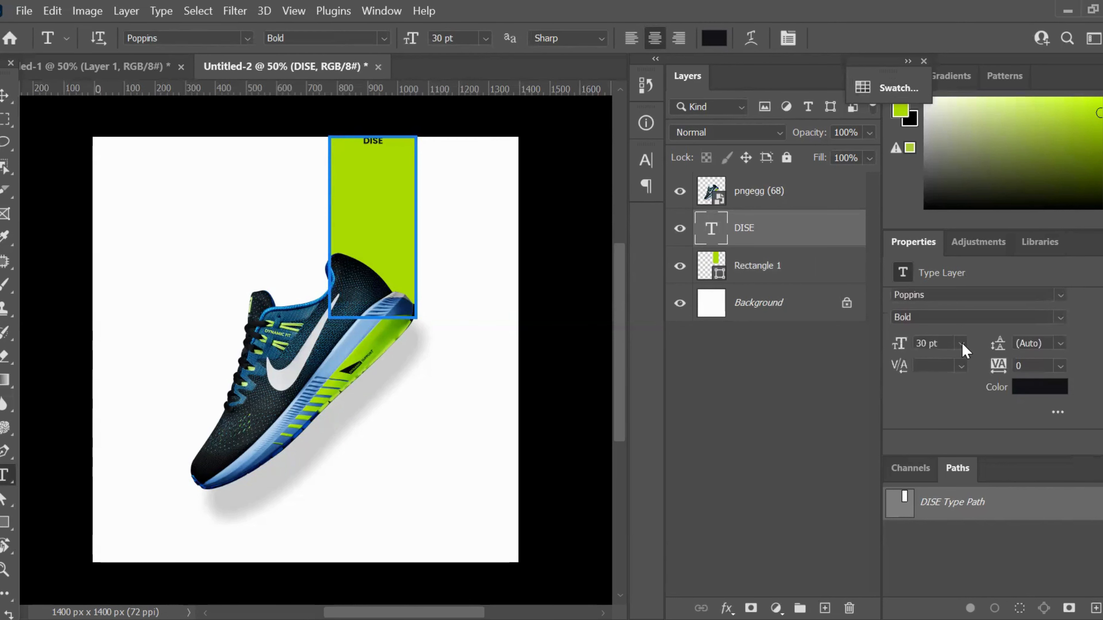
pyautogui.click(962, 344)
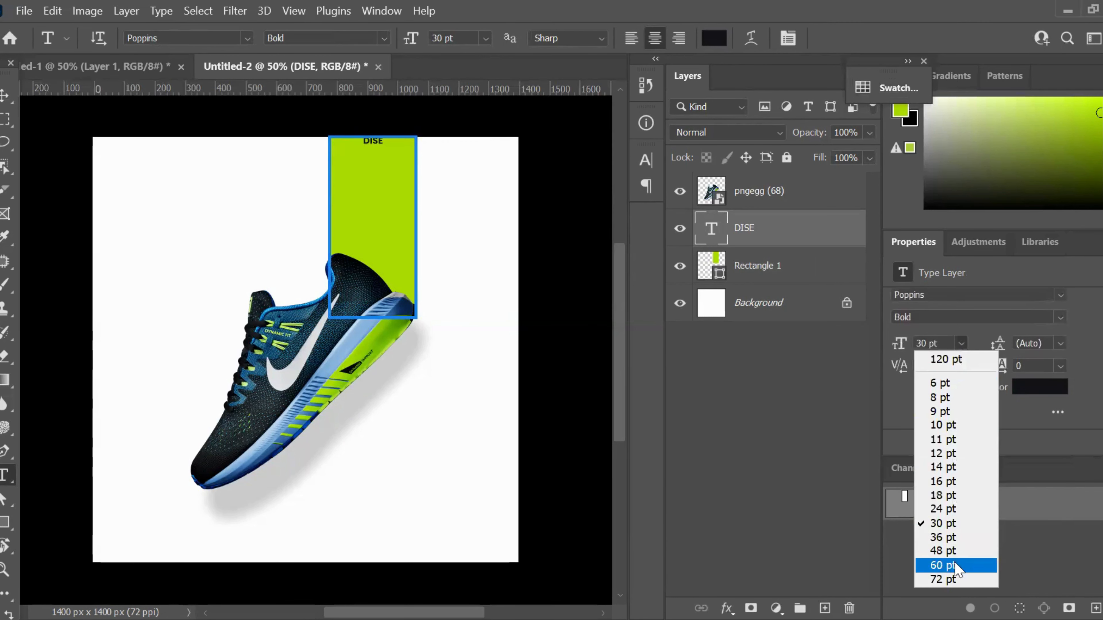
pyautogui.click(954, 580)
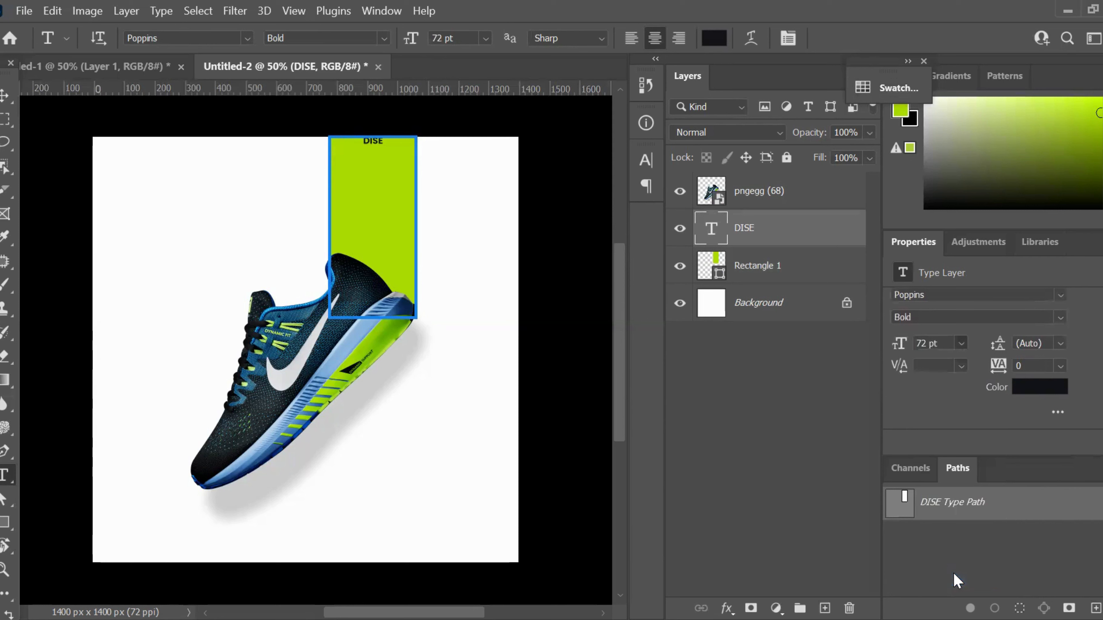
pyautogui.click(4, 96)
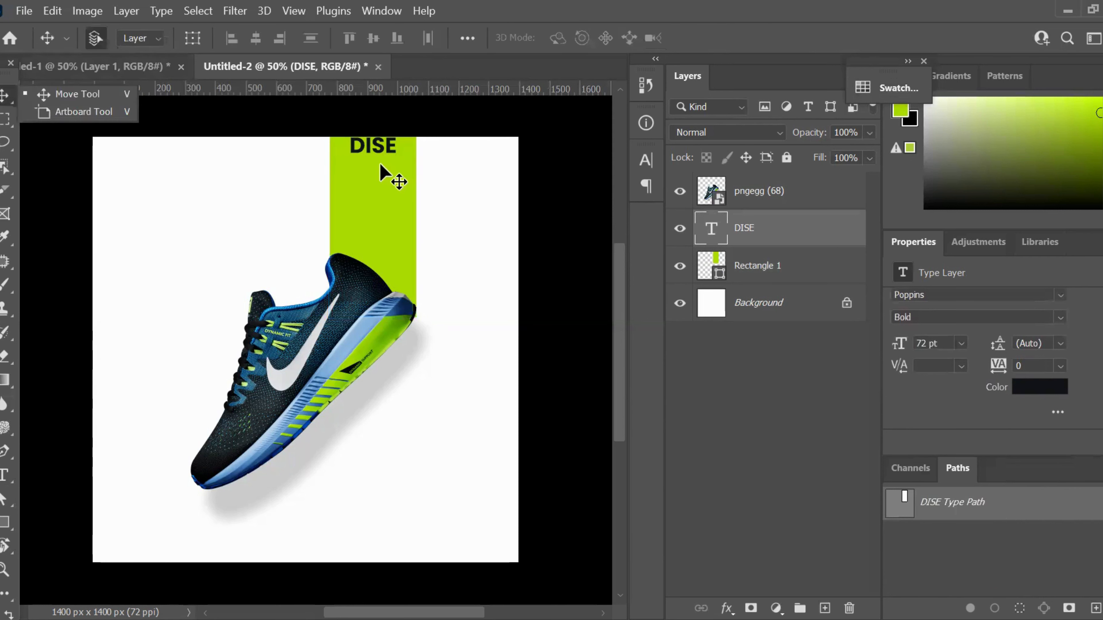
pyautogui.moveTo(378, 150); pyautogui.dragTo(379, 183)
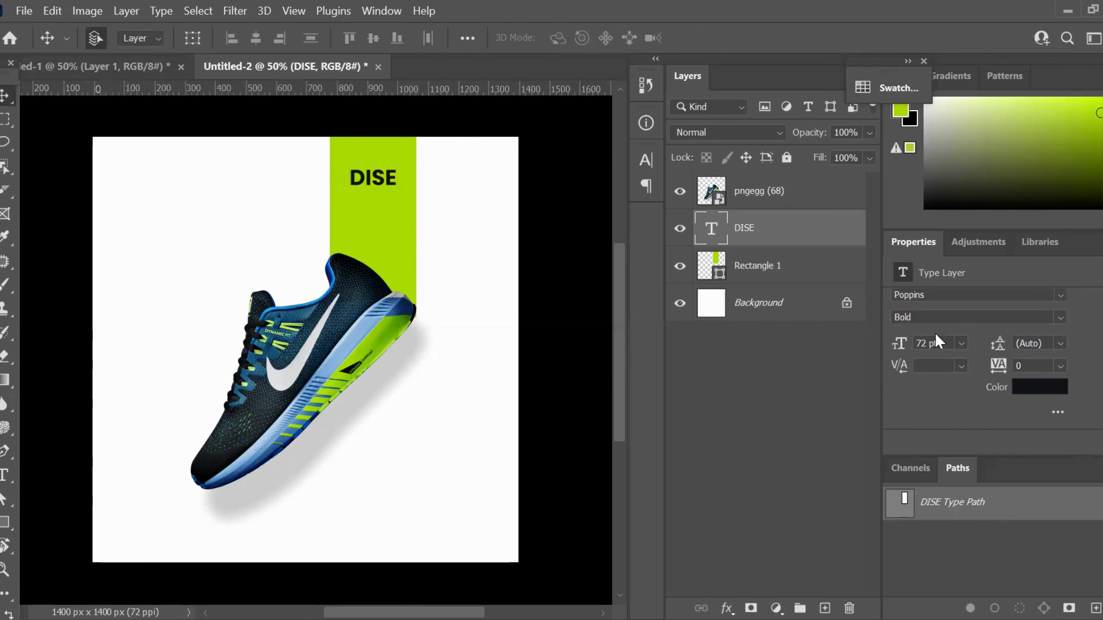
# Step: Enlarge the DISE text to 100 pt and nudge it slightly upward in the green rectangle
pyautogui.click(925, 344)
pyautogui.write('100')
pyautogui.press('Return')
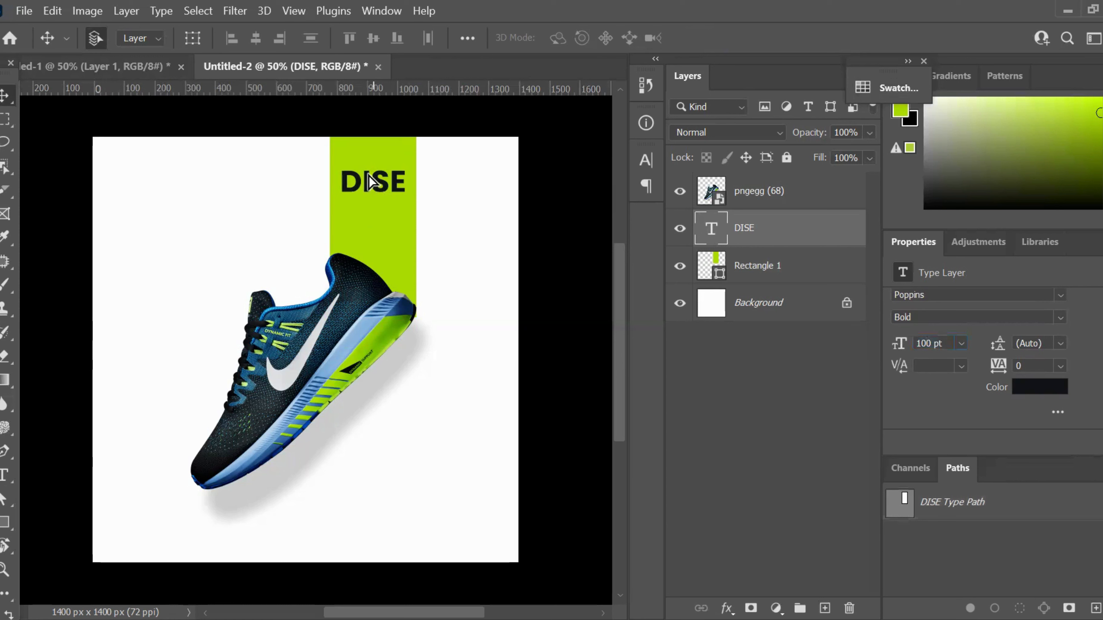
pyautogui.moveTo(369, 180); pyautogui.dragTo(368, 173)
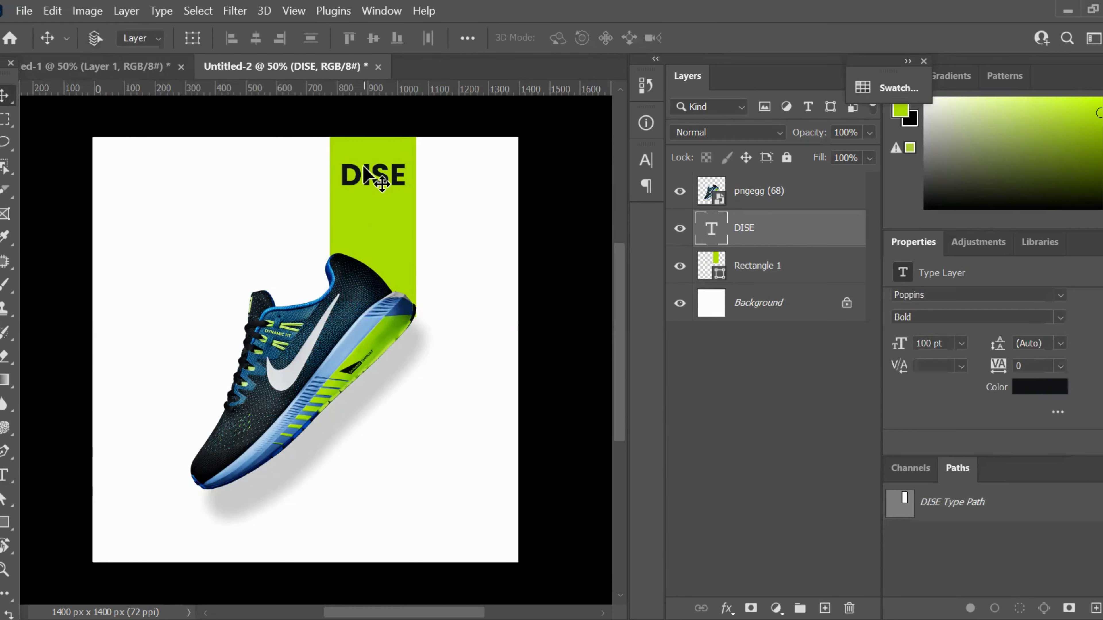
# Step: Duplicate the DISE text directly below the original within the green rectangle and change the copy to read "50%"
pyautogui.hotkey('ctrl', 'j')
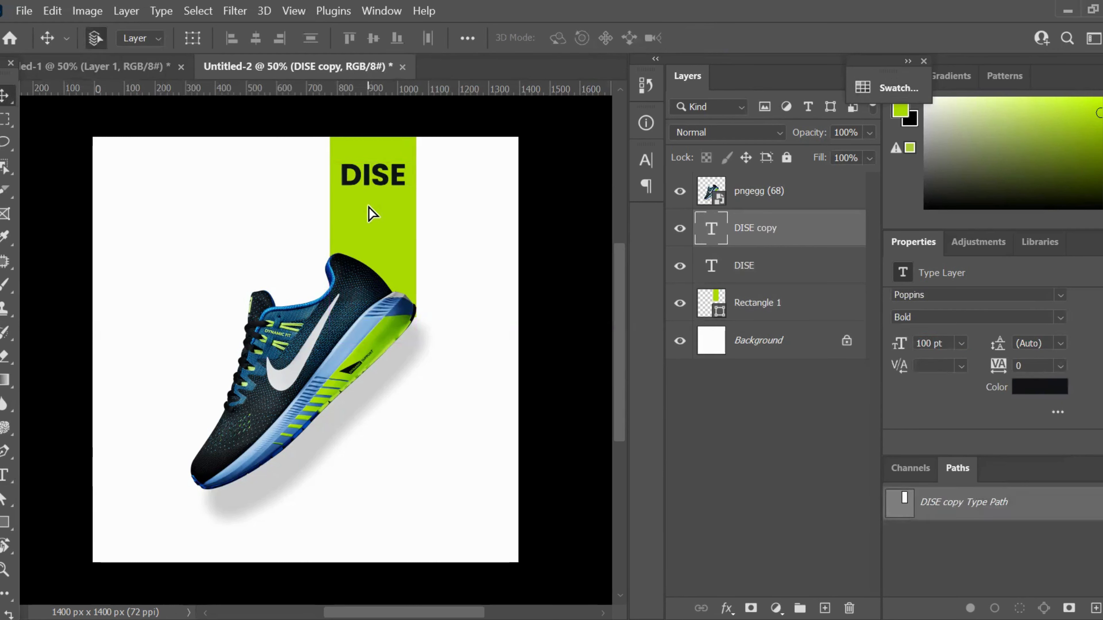
pyautogui.moveTo(369, 213); pyautogui.dragTo(369, 247)
pyautogui.press('t')
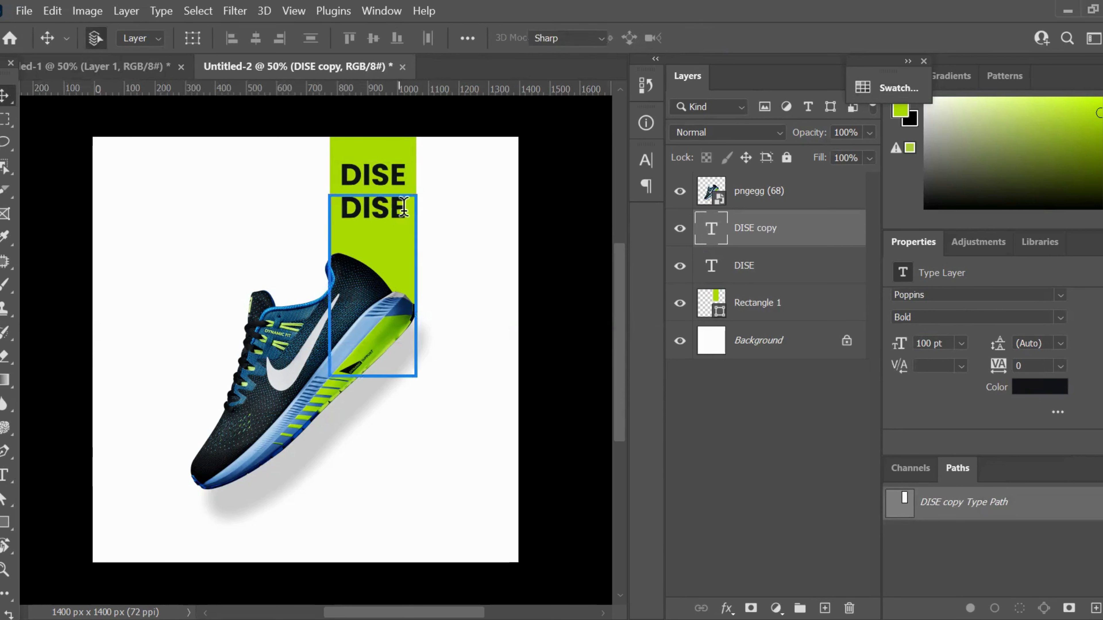
pyautogui.doubleClick(403, 207)
pyautogui.click(403, 207)
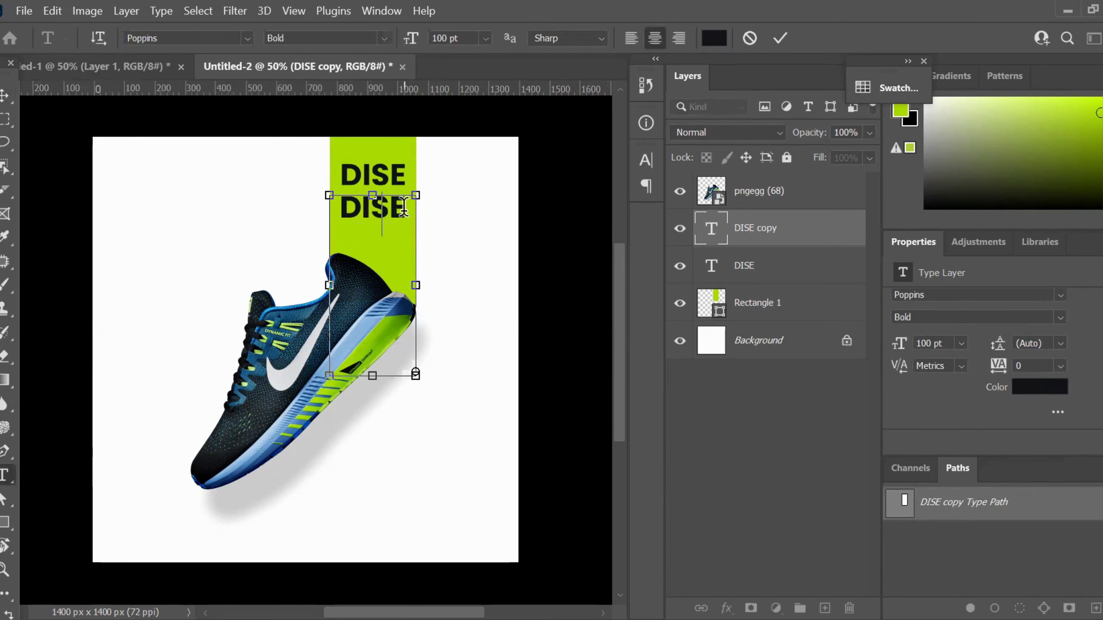
pyautogui.hotkey('ctrl', 'a')
pyautogui.write('SAL')
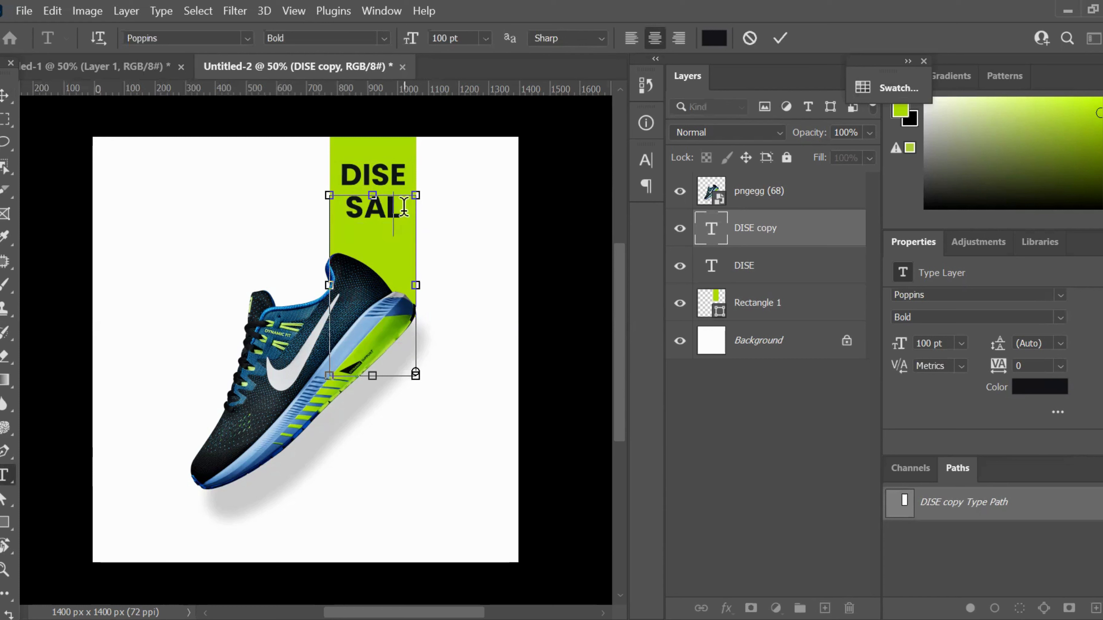
pyautogui.press('BackSpace')
pyautogui.press('BackSpace')
pyautogui.press('BackSpace')
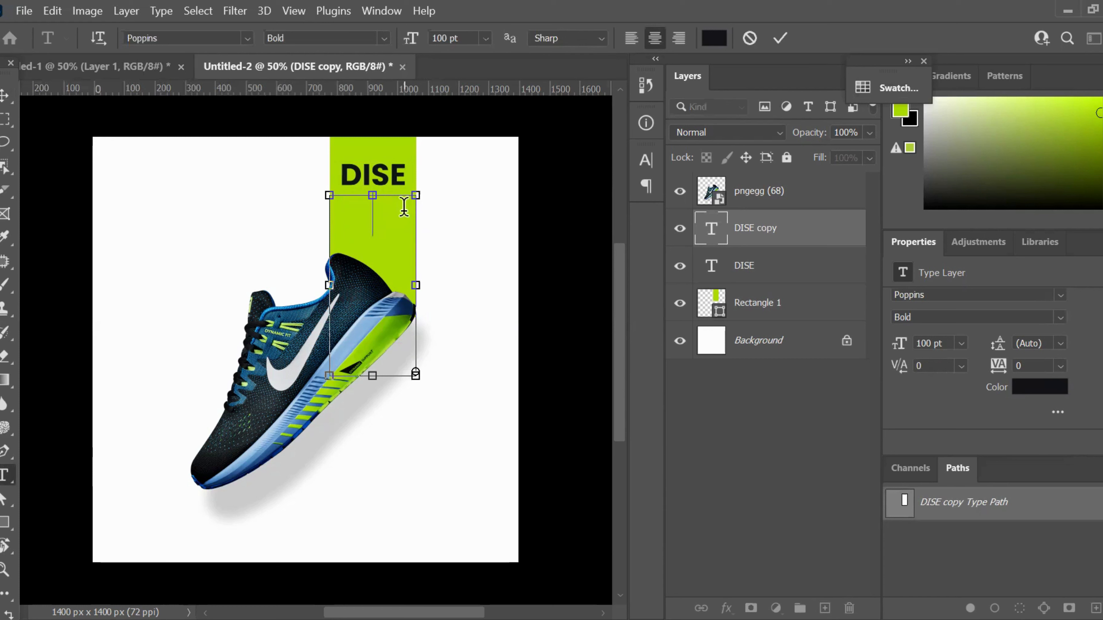
pyautogui.write('50')
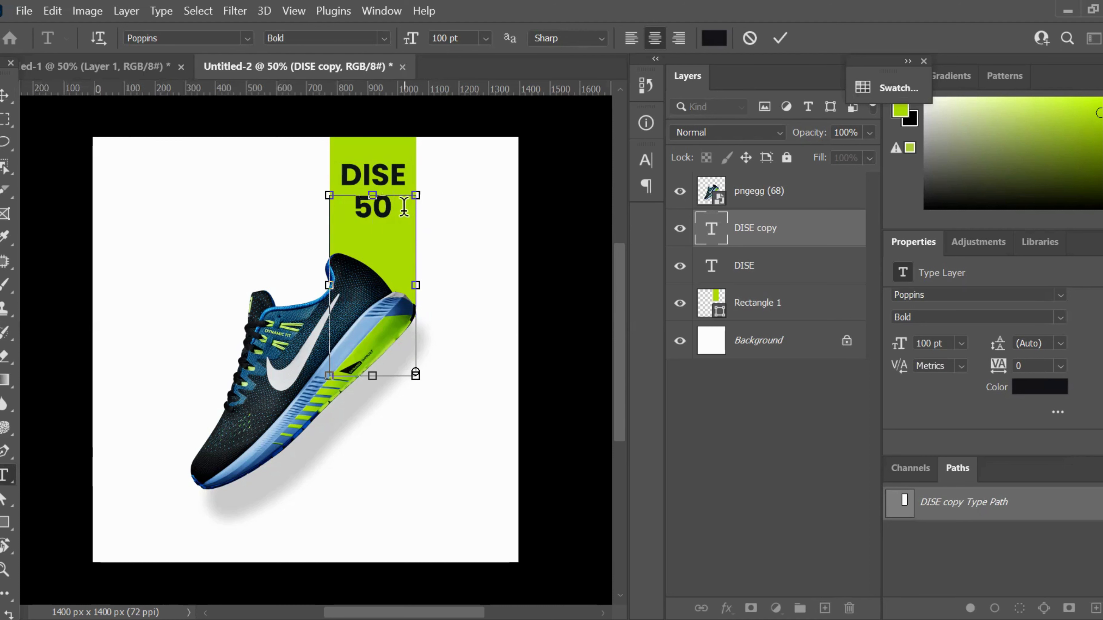
pyautogui.write('%')
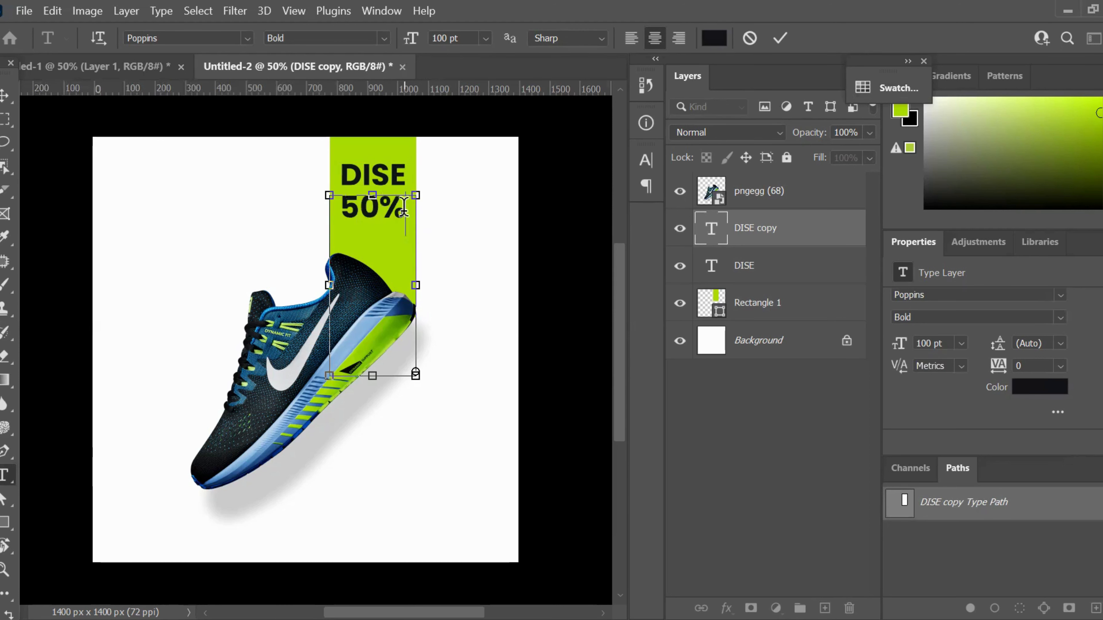
pyautogui.click(780, 36)
pyautogui.press('v')
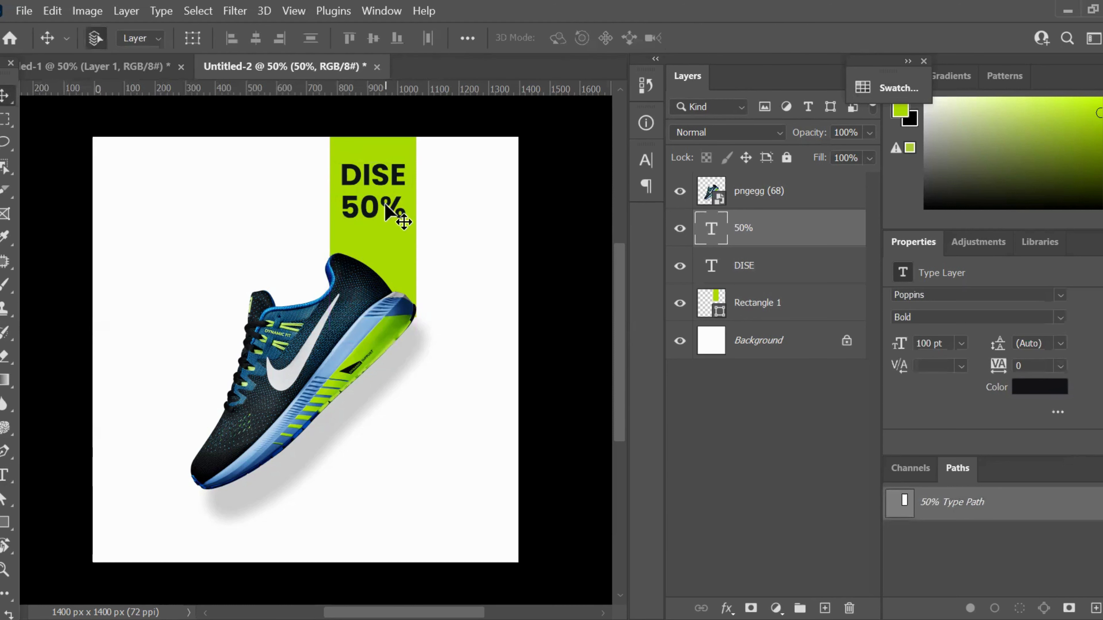
# Step: Duplicate the 50% text directly below itself, just above the shoe, and change the copy to read "OFF"
pyautogui.hotkey('ctrl', 'j')
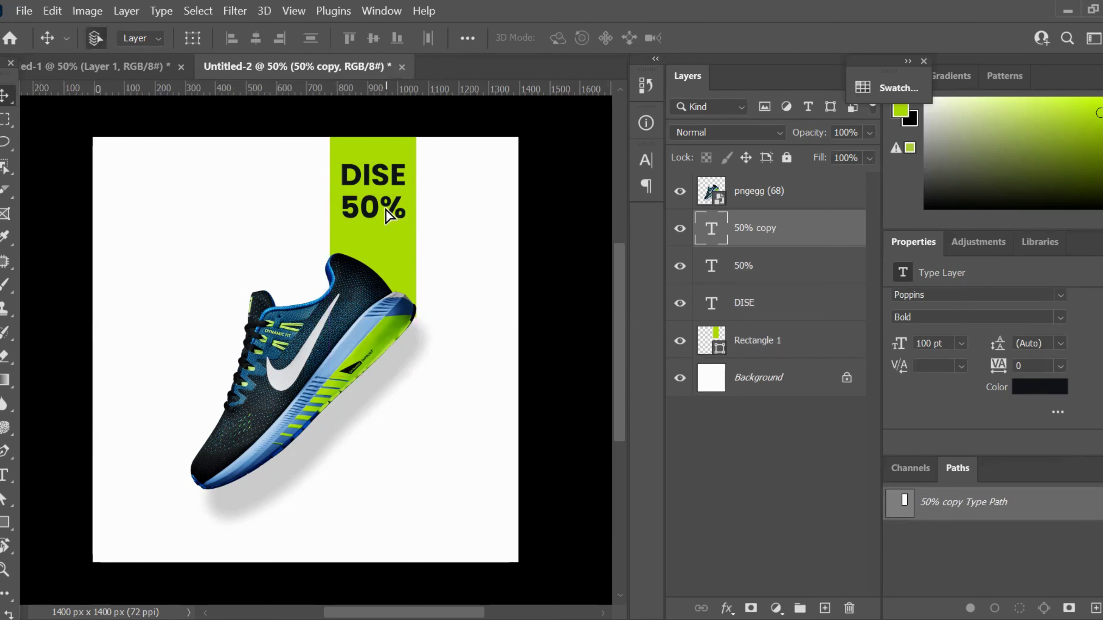
pyautogui.moveTo(390, 237); pyautogui.dragTo(391, 240)
pyautogui.doubleClick(399, 238)
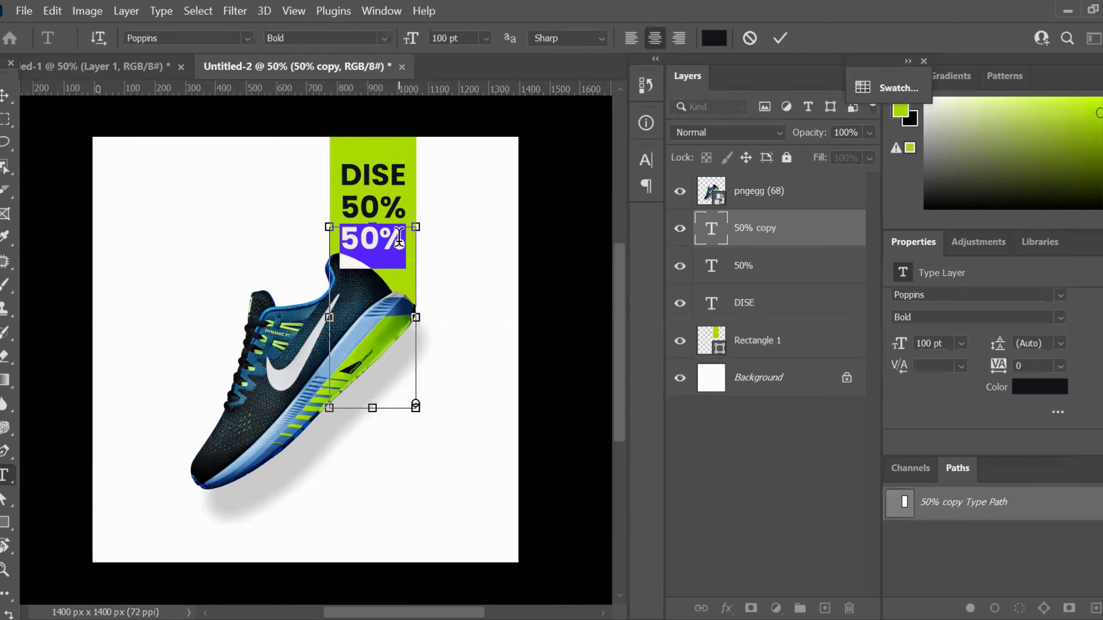
pyautogui.write('OFF')
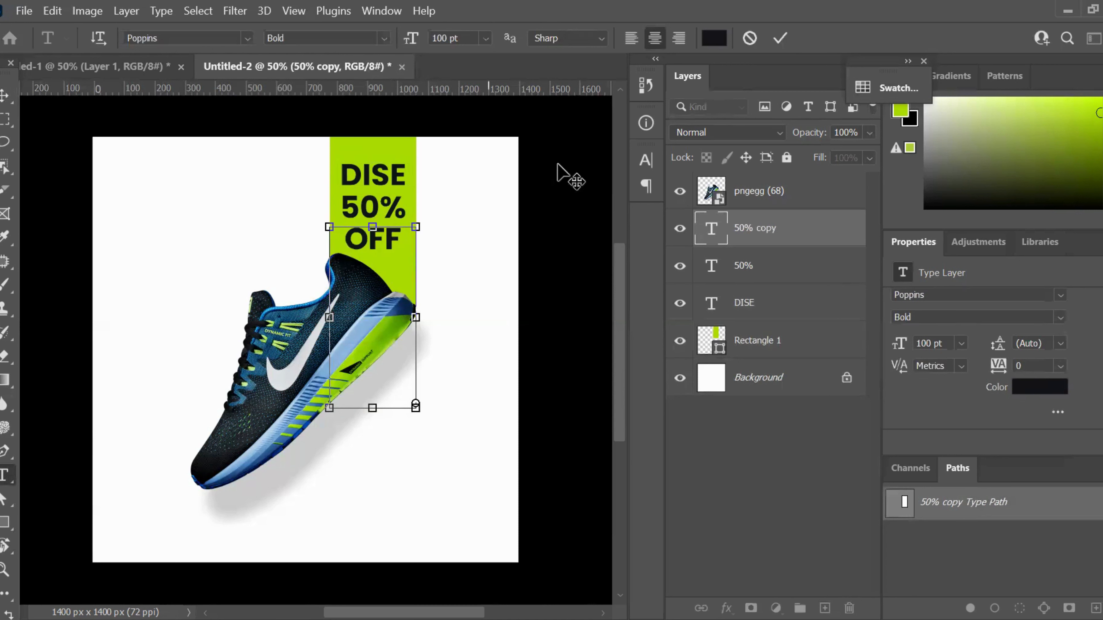
pyautogui.click(781, 38)
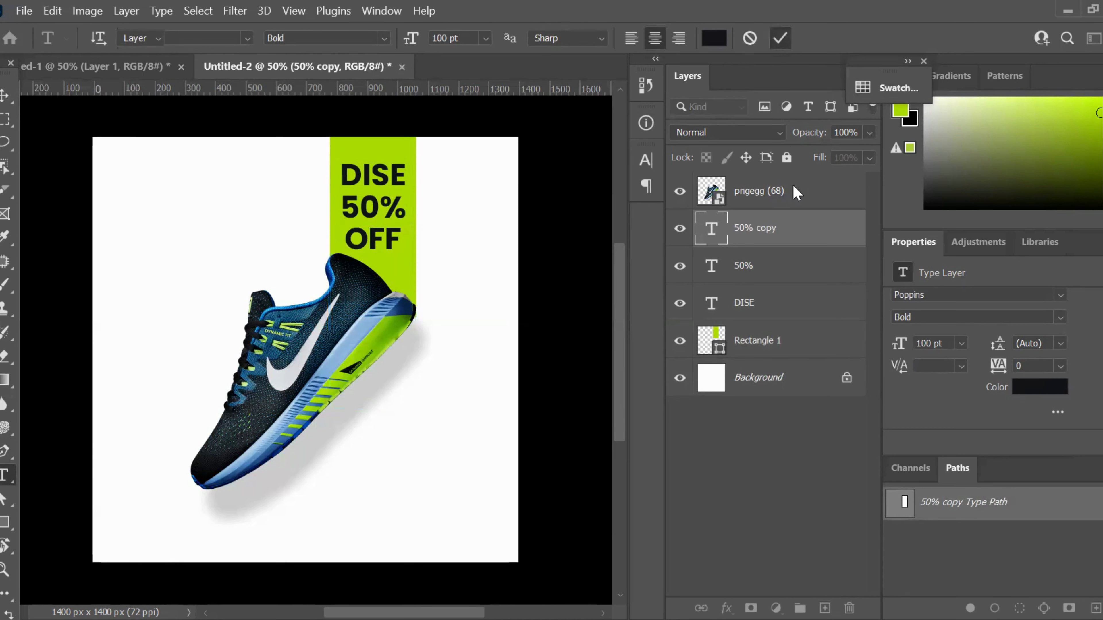
pyautogui.press('v')
# Step: Set the letter tracking of the OFF text to 100 and deselect the layer
pyautogui.scroll(-3, 977, 361)
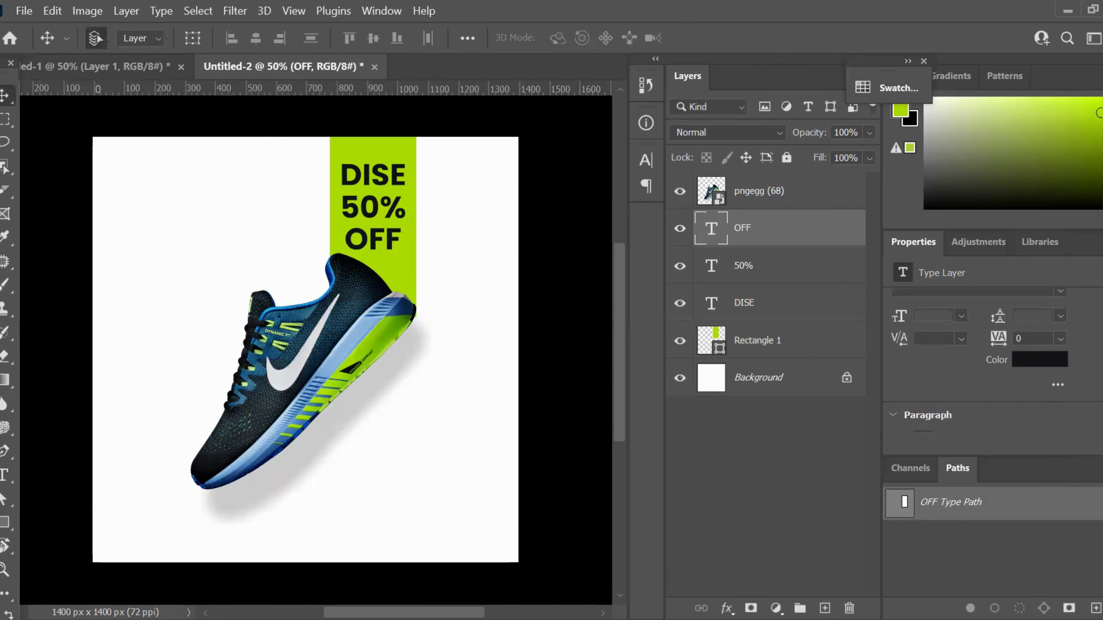
pyautogui.scroll(2, 977, 361)
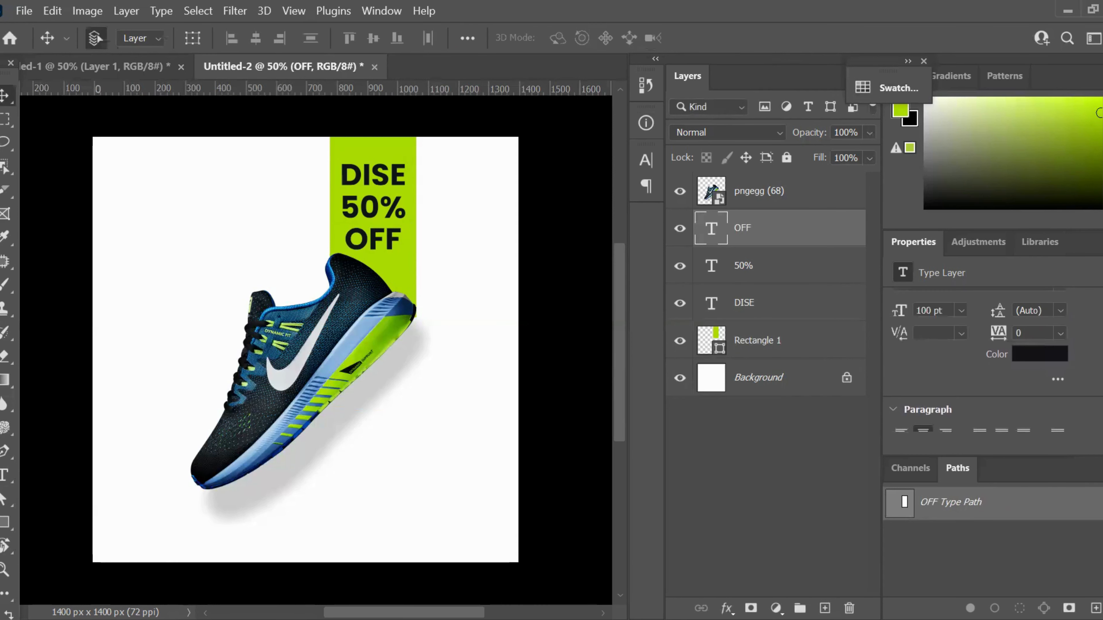
pyautogui.scroll(-1, 977, 361)
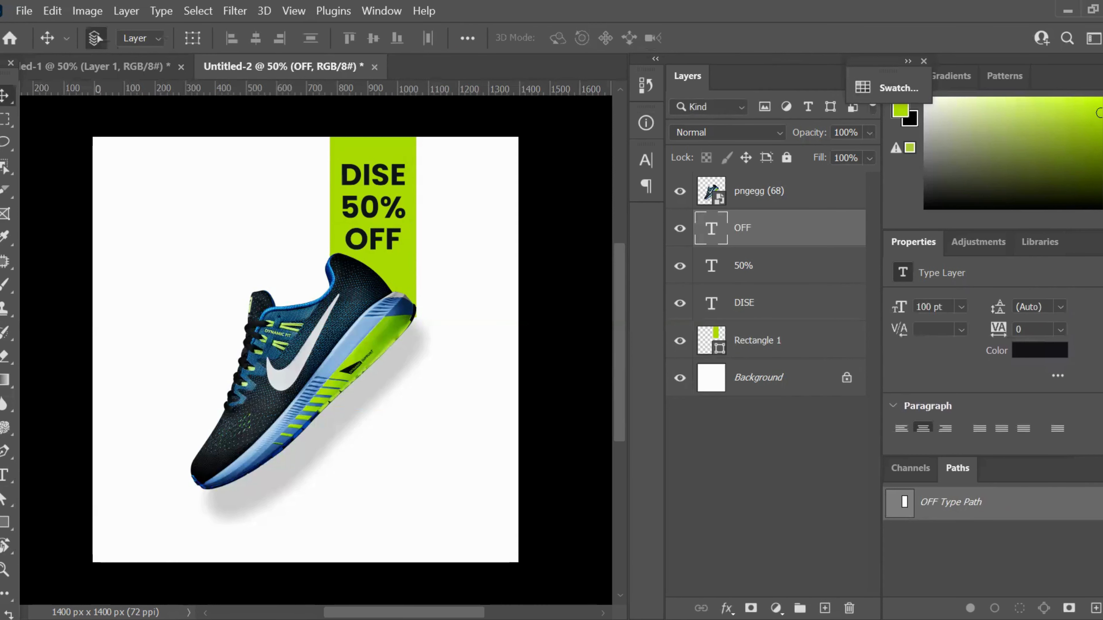
pyautogui.click(1060, 330)
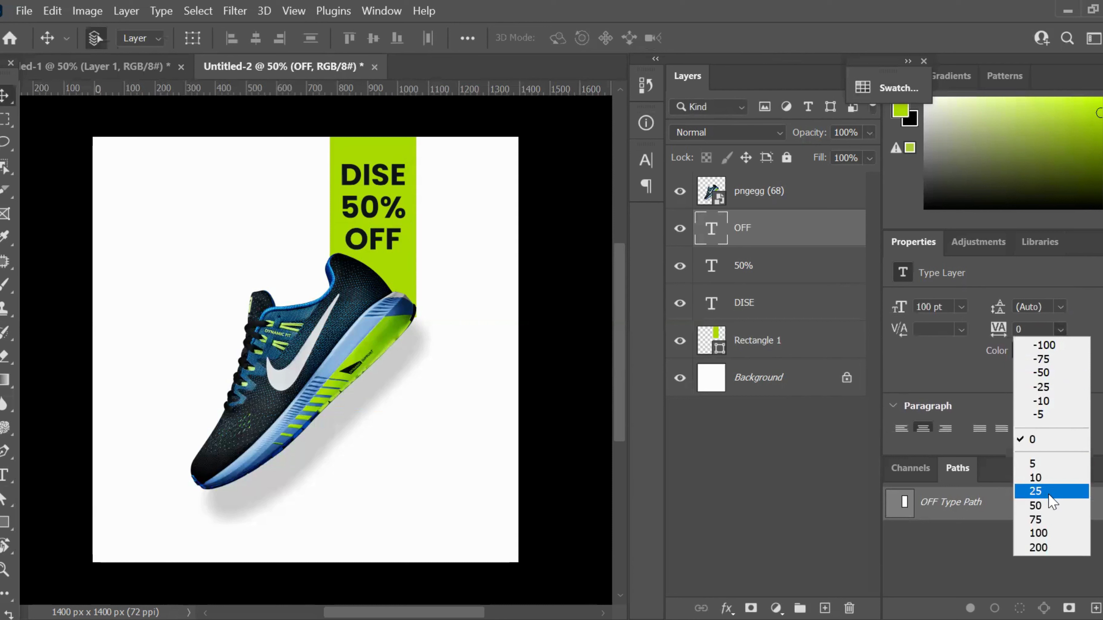
pyautogui.click(1048, 533)
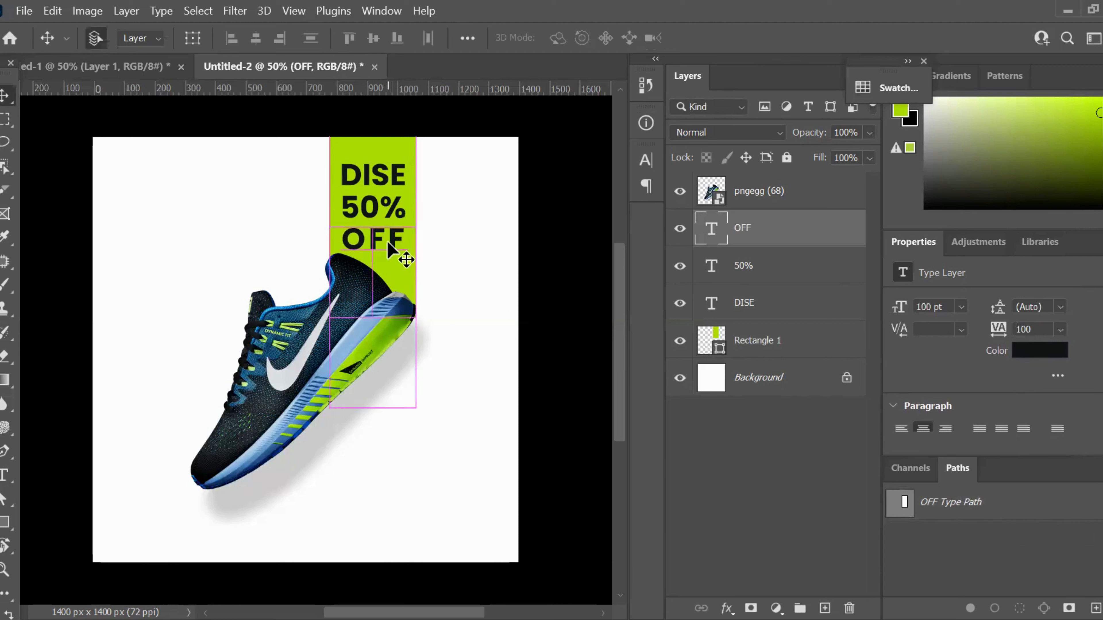
pyautogui.click(495, 332)
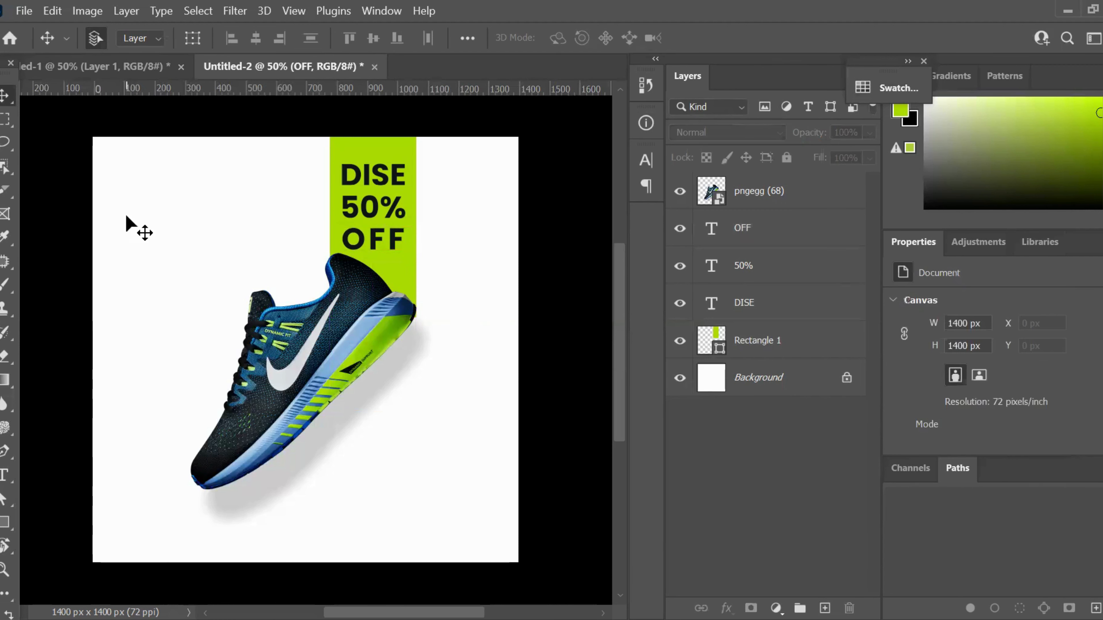
# Step: Add a new Poppins Bold text line reading "SPEED705" near the canvas top beside the green rectangle
pyautogui.click(5, 473)
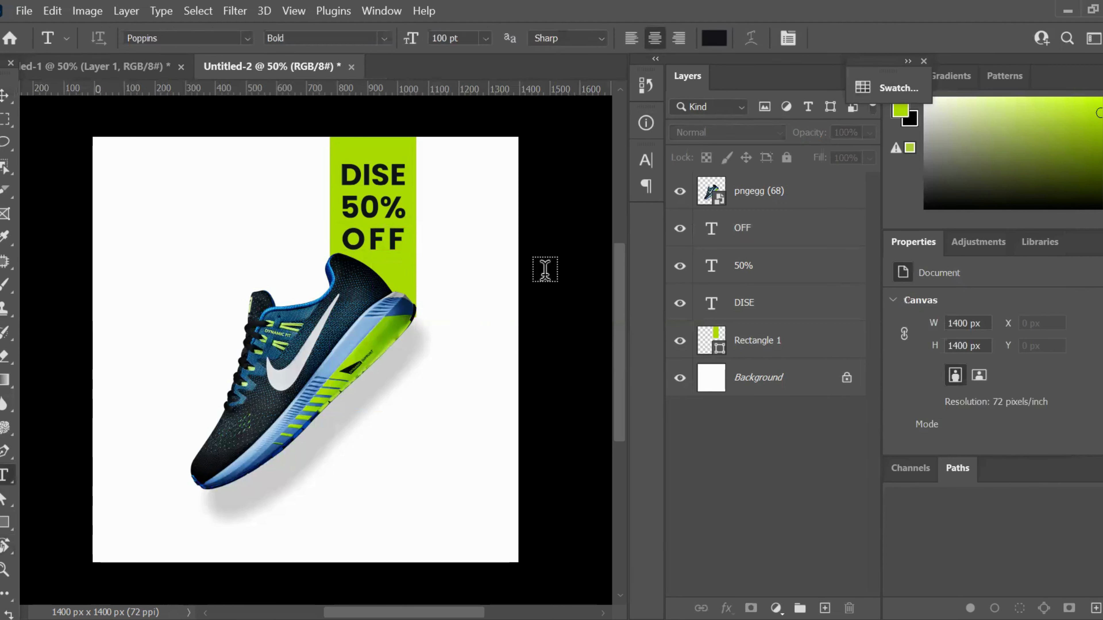
pyautogui.click(454, 178)
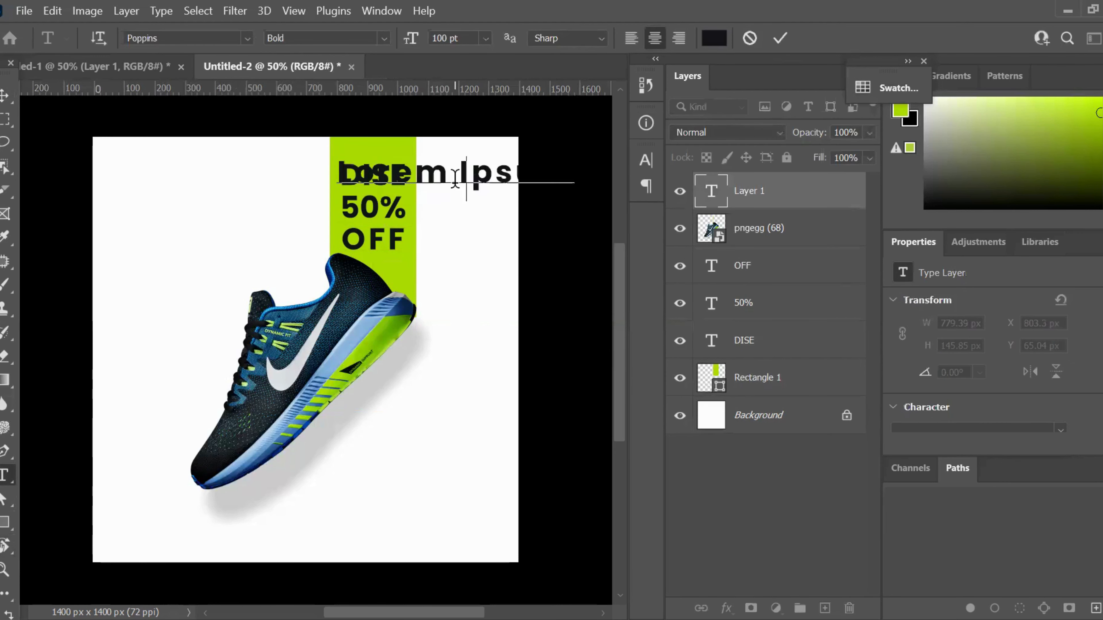
pyautogui.write('SPEED')
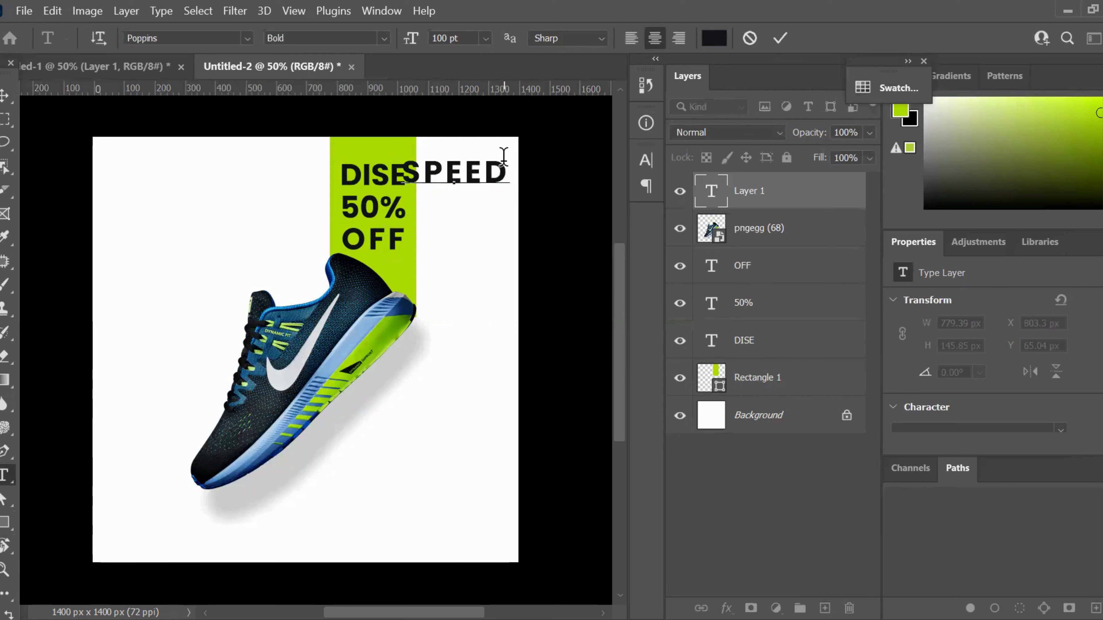
pyautogui.write('70')
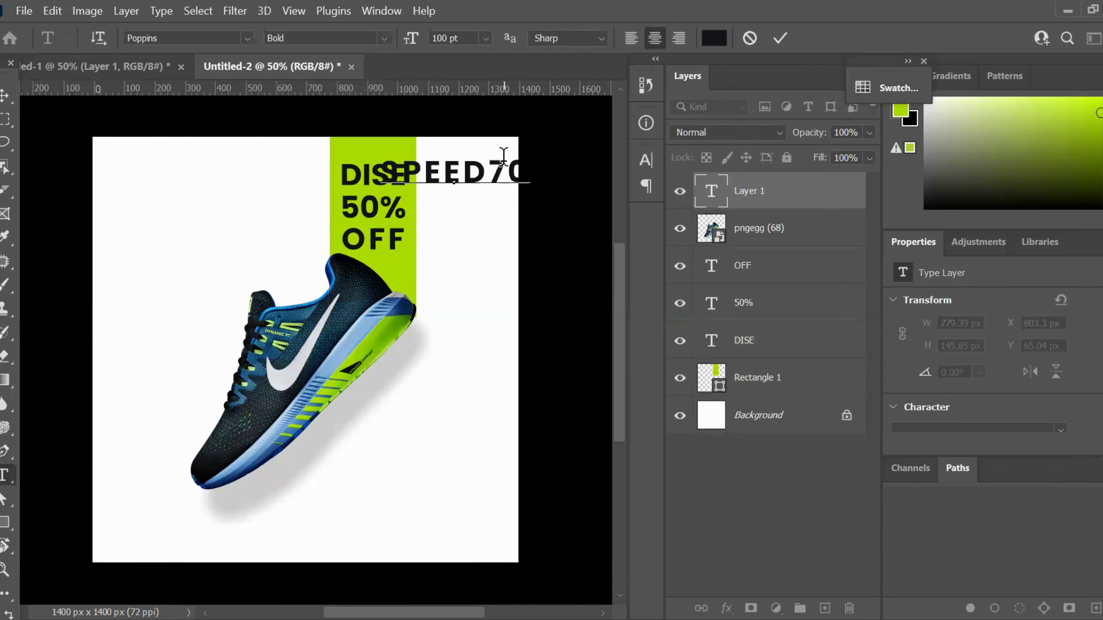
pyautogui.click(782, 39)
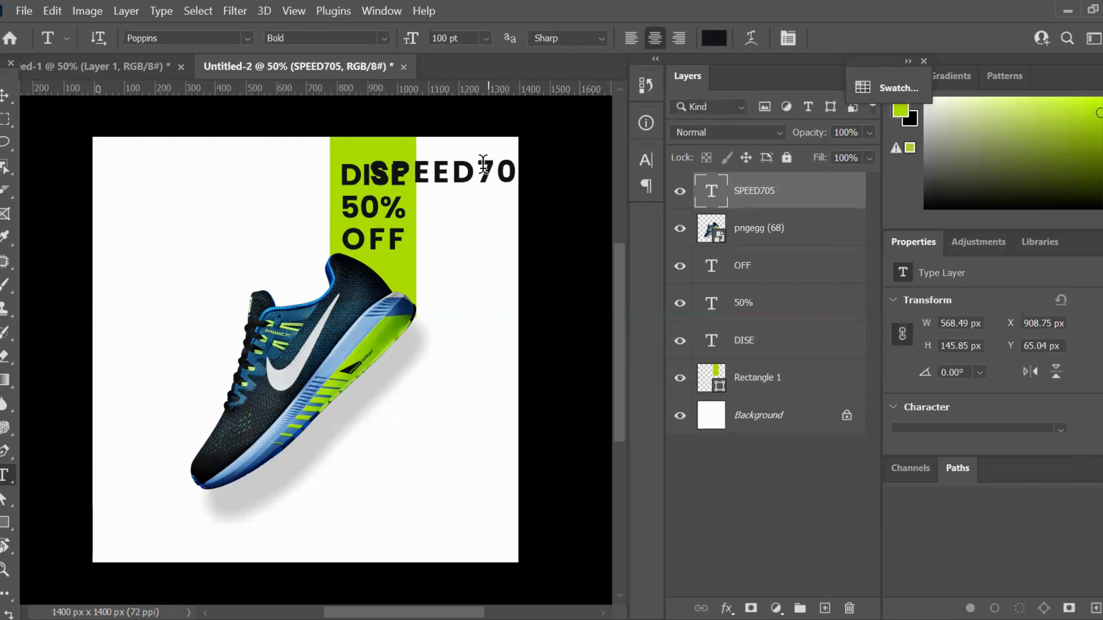
# Step: Rotate the SPEED705 text 90° clockwise and place it vertically along the right edge of the green rectangle
pyautogui.click(5, 96)
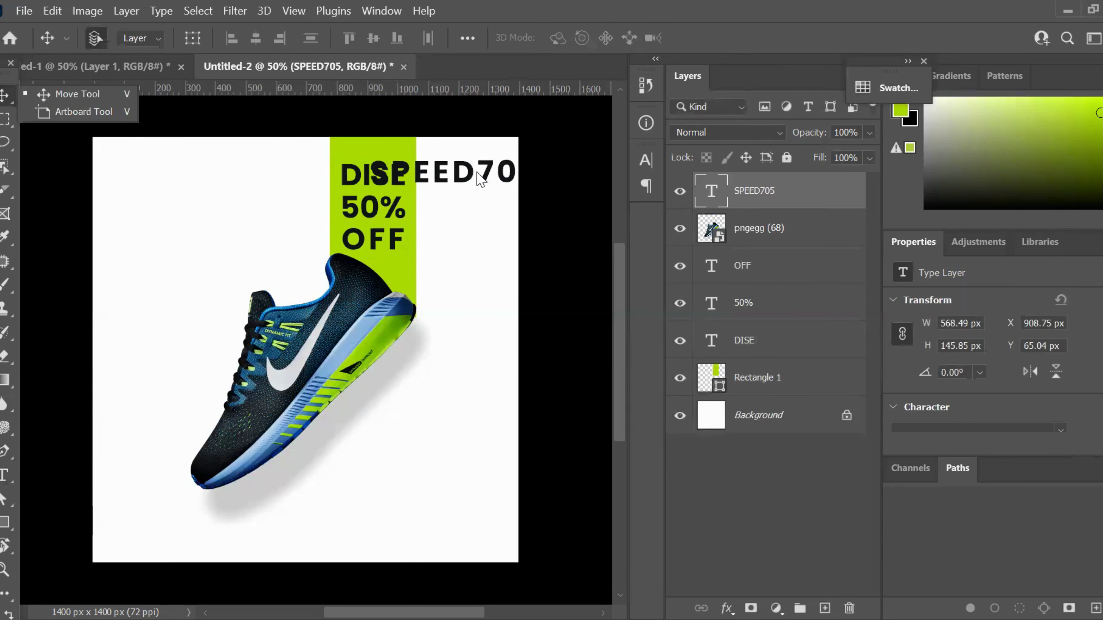
pyautogui.rightClick(479, 178)
pyautogui.click(473, 173)
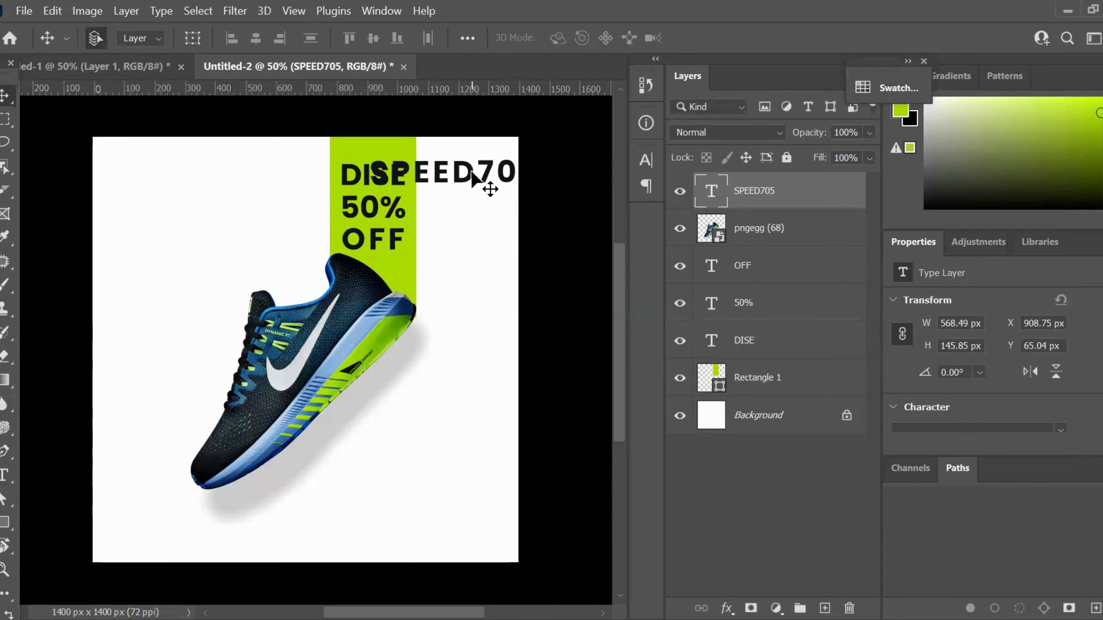
pyautogui.rightClick(473, 176)
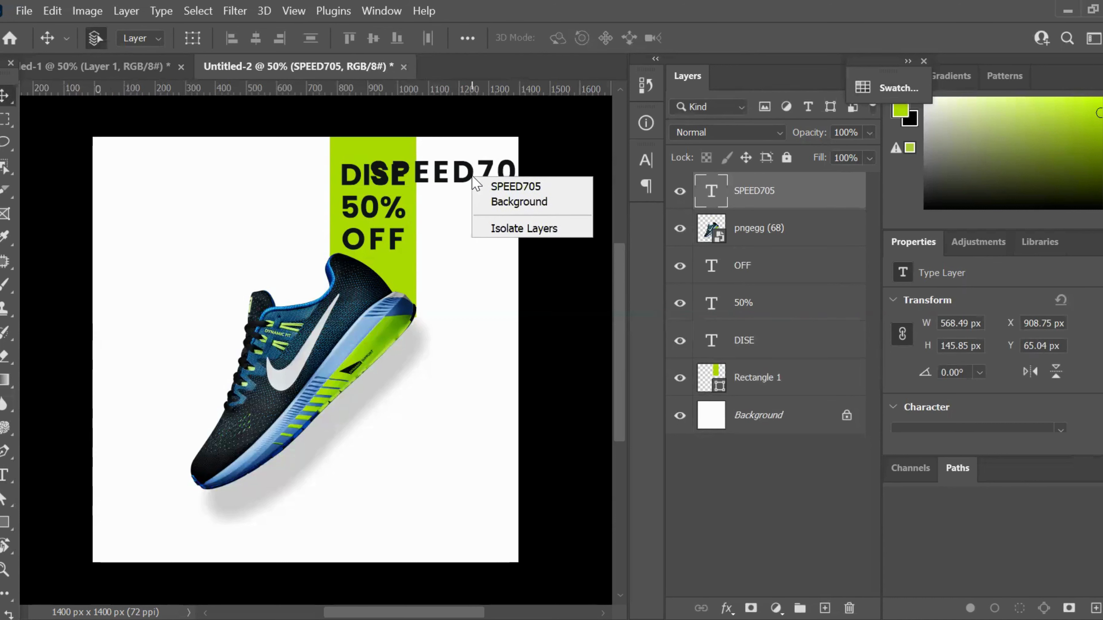
pyautogui.hotkey('ctrl', 't')
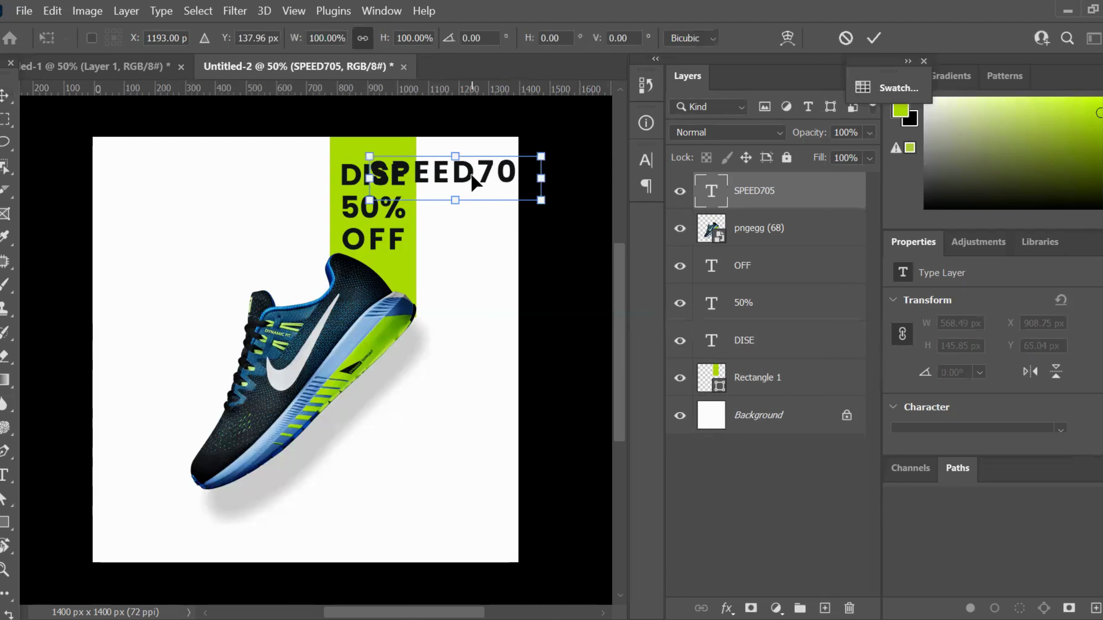
pyautogui.rightClick(472, 175)
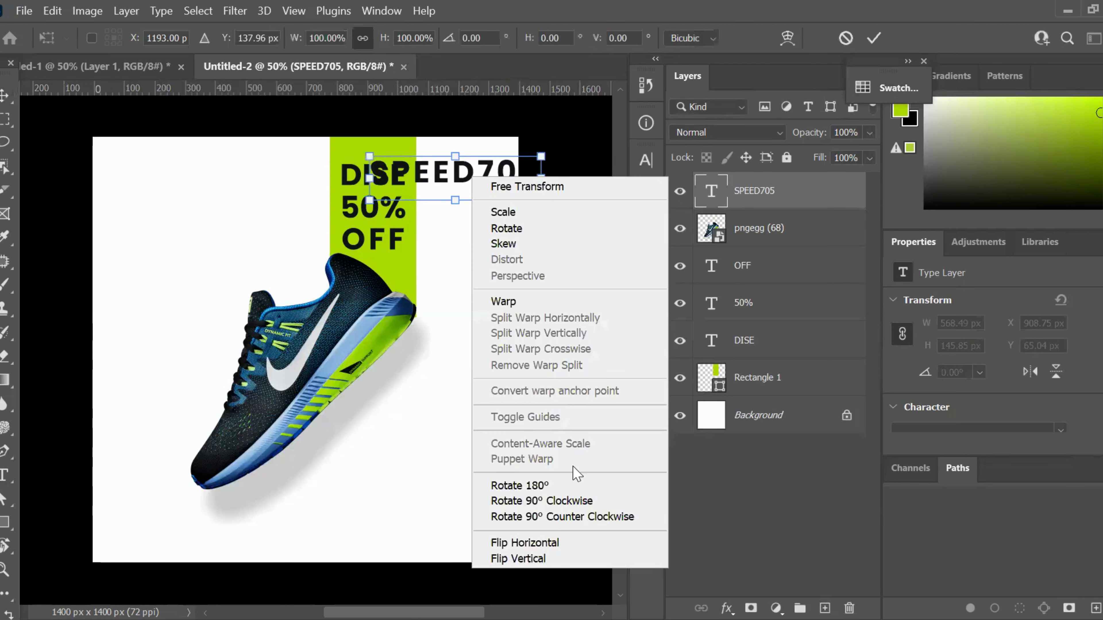
pyautogui.click(577, 502)
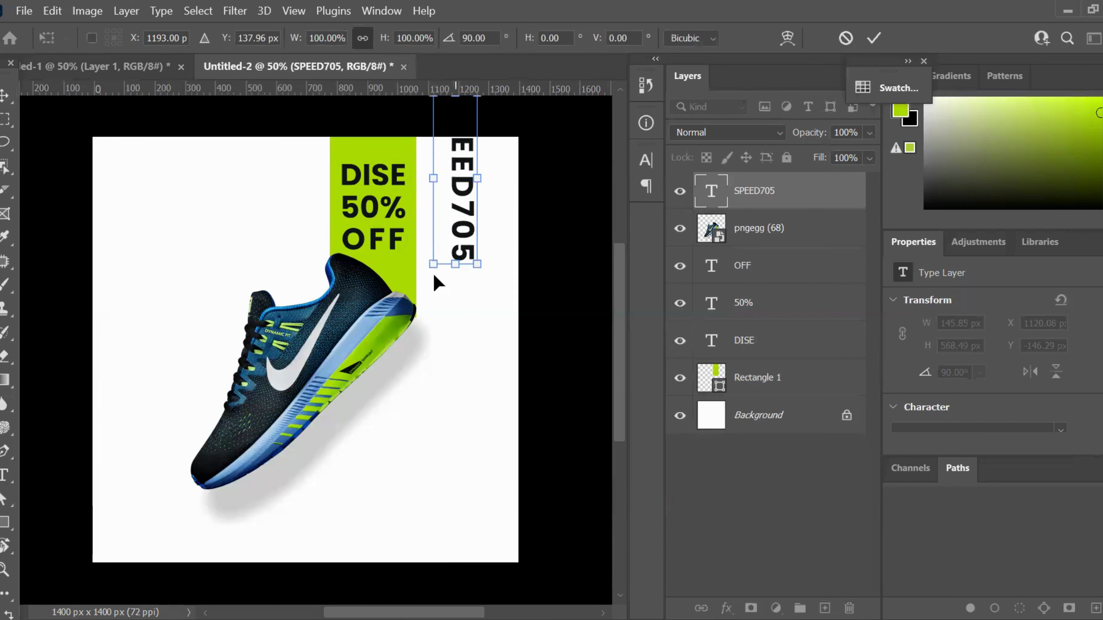
pyautogui.moveTo(454, 206); pyautogui.dragTo(434, 278)
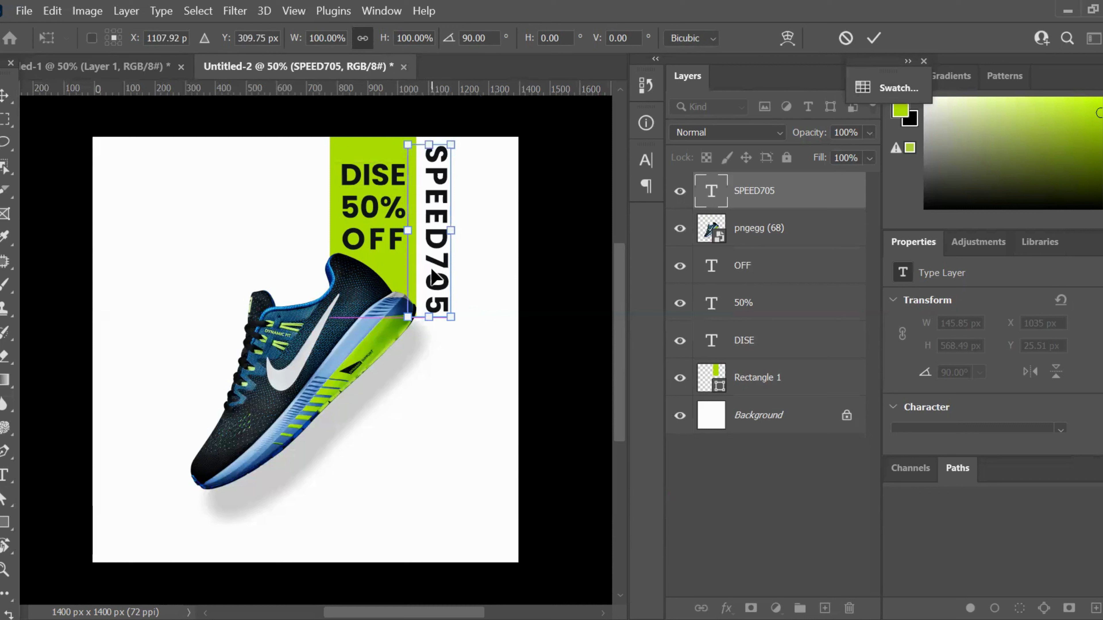
pyautogui.click(866, 39)
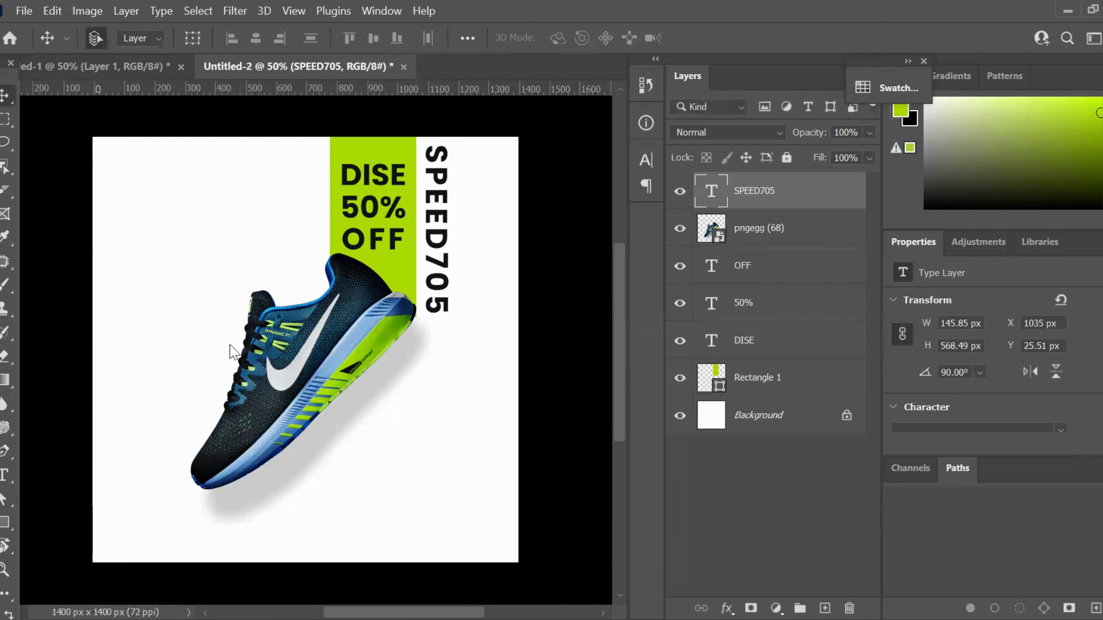
# Step: Add a Poppins Bold 100 pt text line reading "RUNNING" and place it to the lower right of the shoe
pyautogui.click(6, 476)
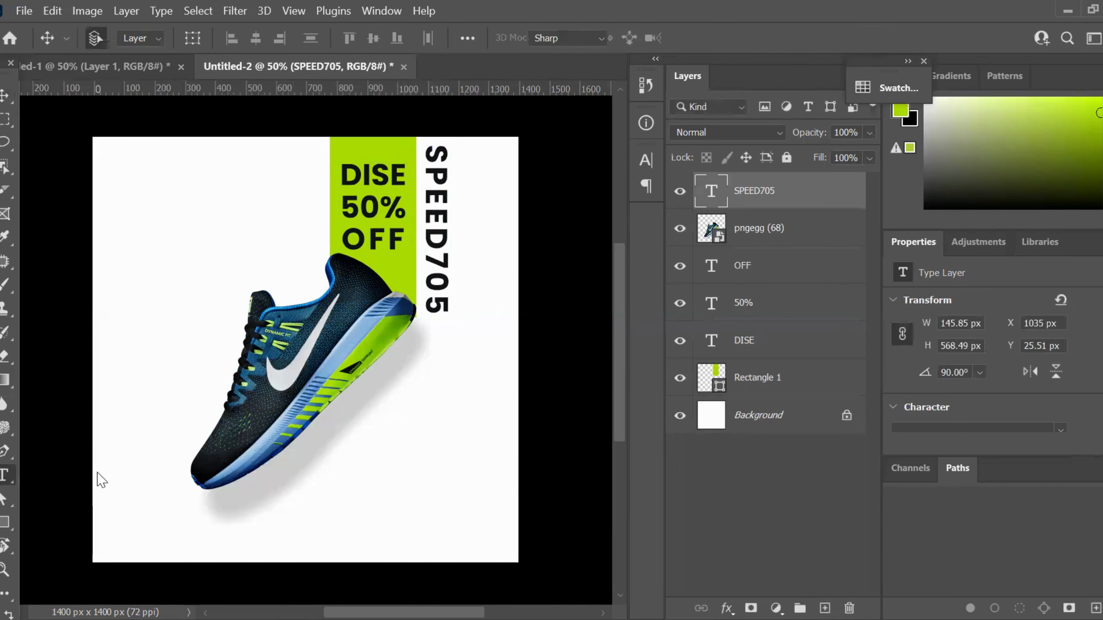
pyautogui.click(313, 489)
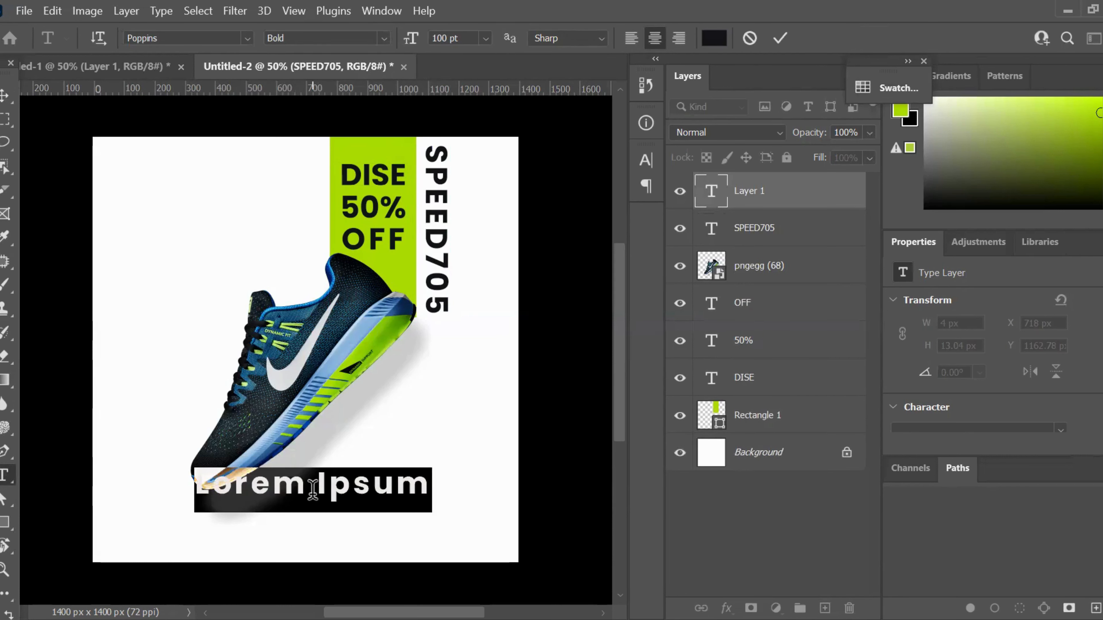
pyautogui.write('RUNN')
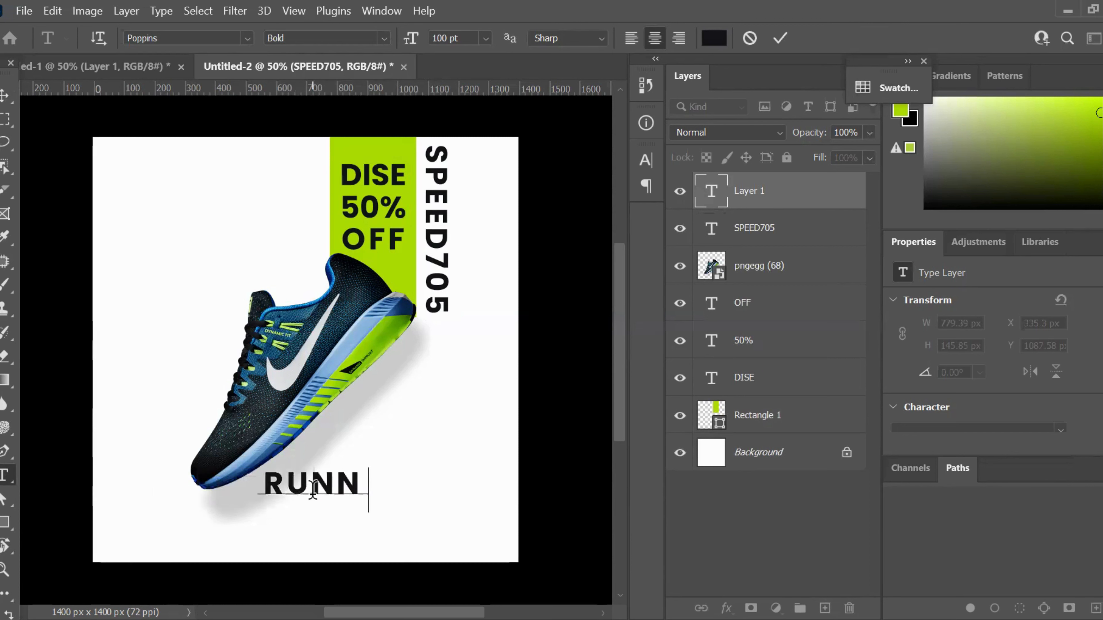
pyautogui.write('ING')
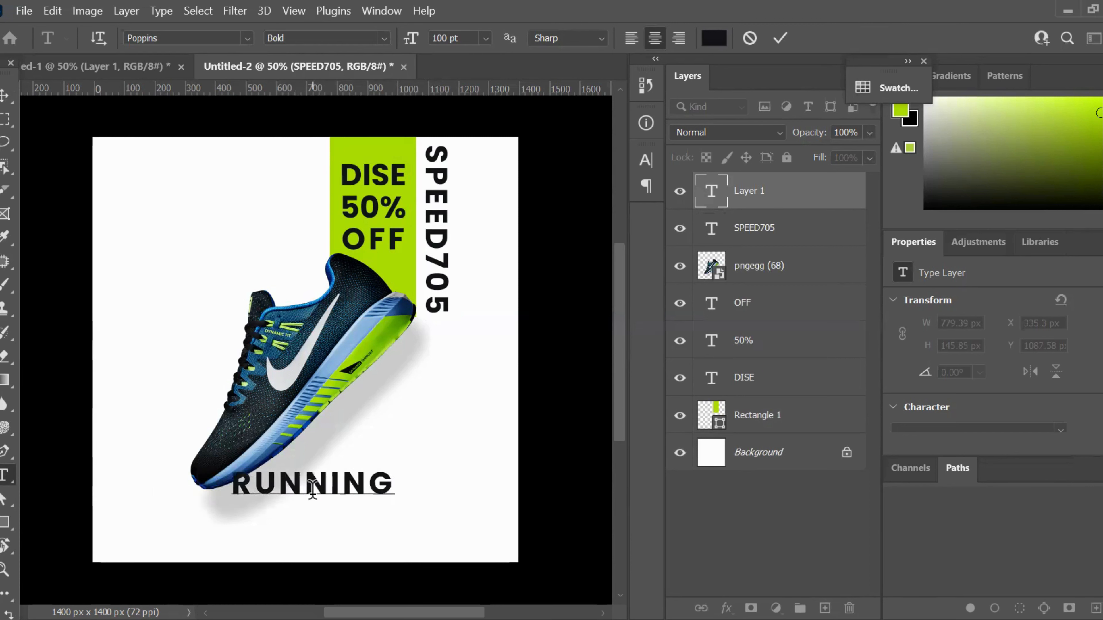
pyautogui.click(780, 40)
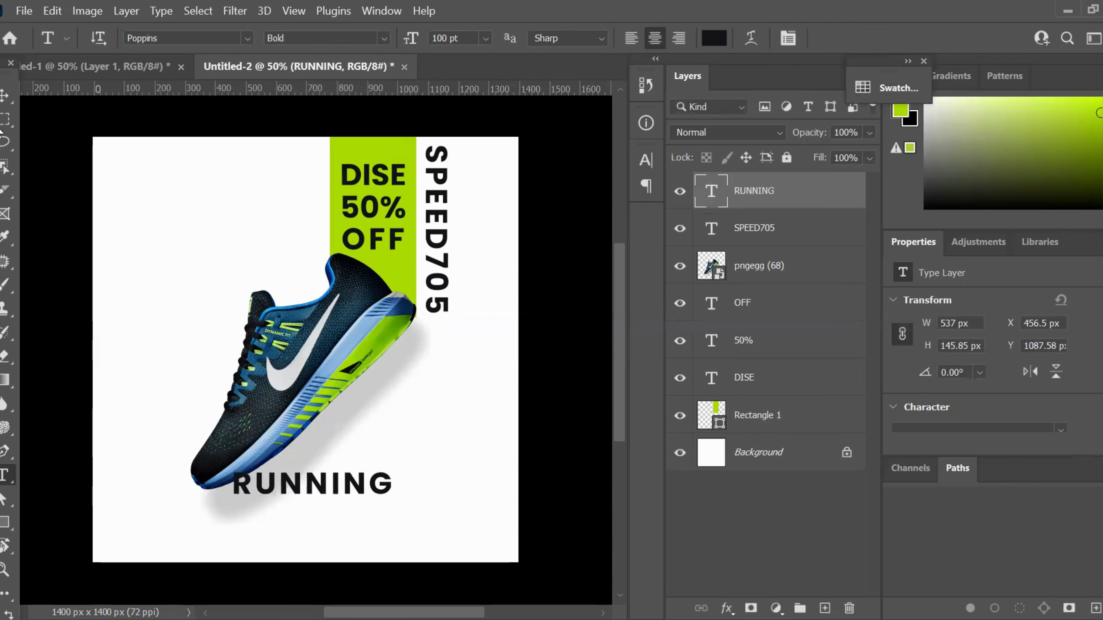
pyautogui.click(5, 96)
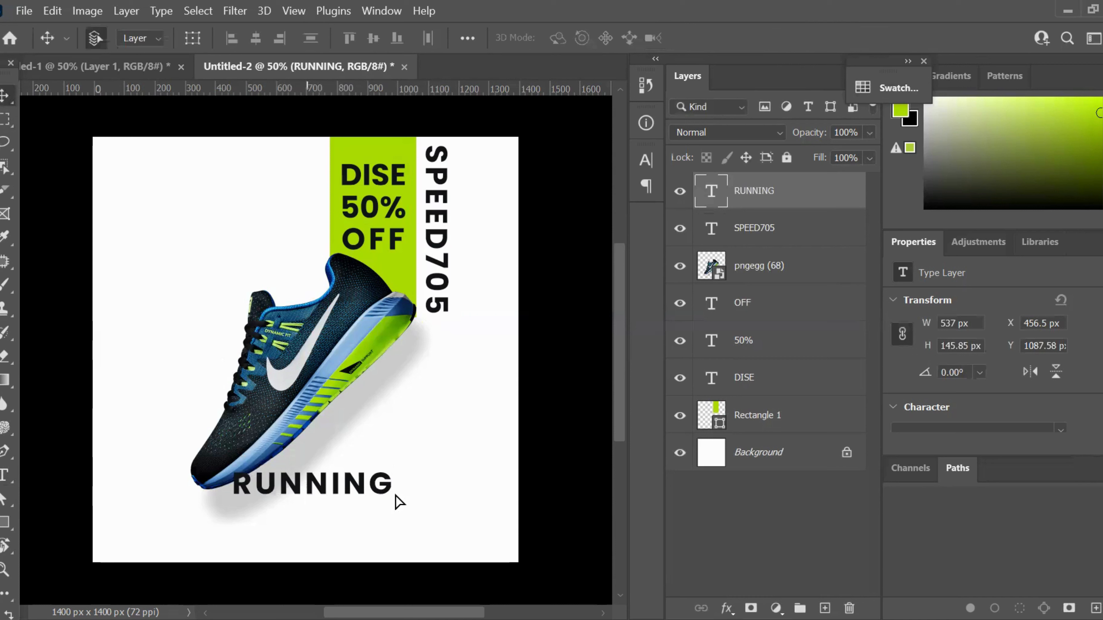
pyautogui.moveTo(304, 501); pyautogui.dragTo(404, 494)
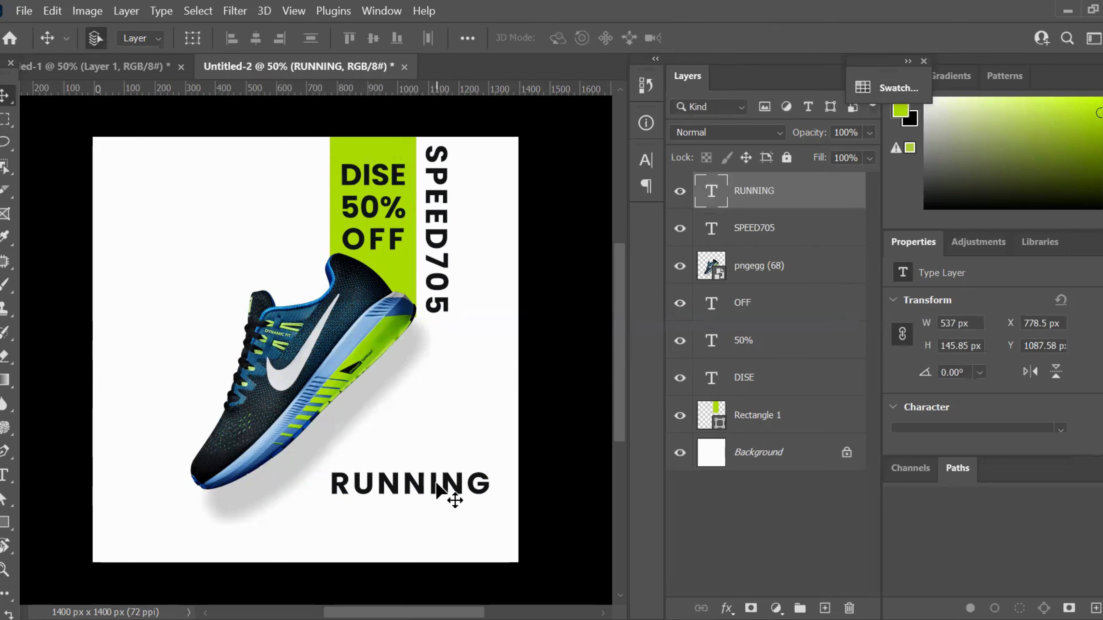
# Step: Duplicate the RUNNING text directly above itself and change the copy to read "SHOE"
pyautogui.hotkey('ctrl', 'j')
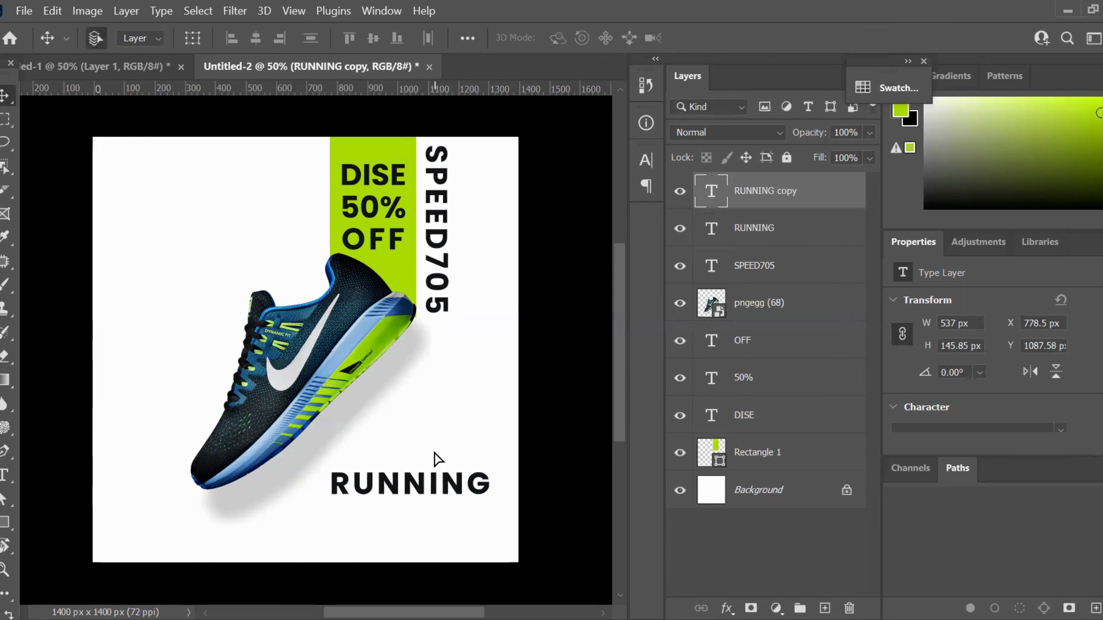
pyautogui.moveTo(434, 450); pyautogui.dragTo(435, 417)
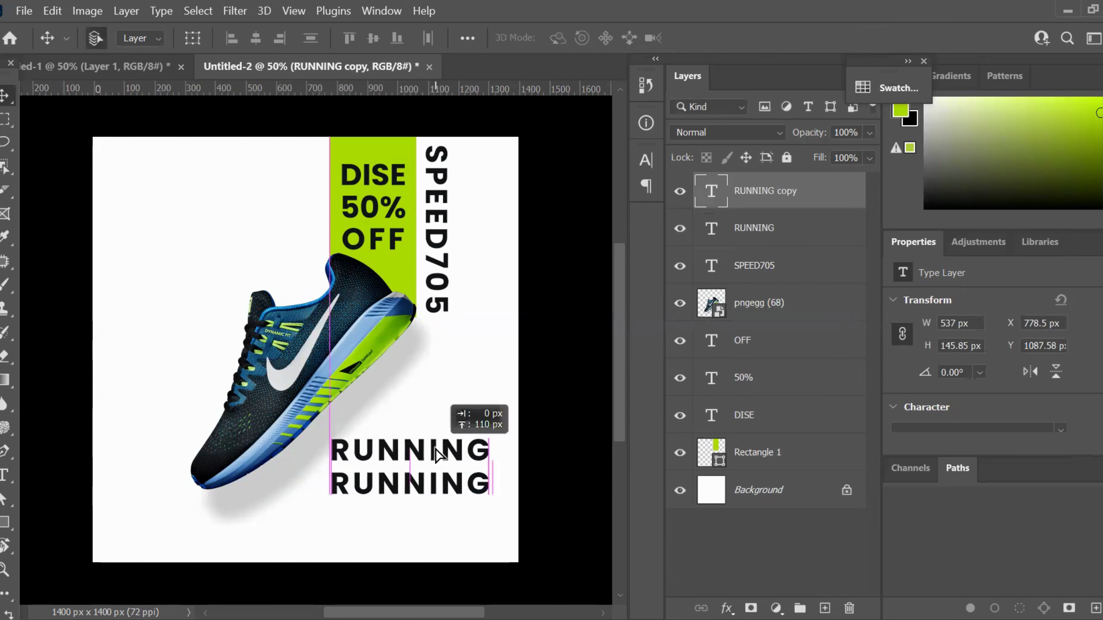
pyautogui.doubleClick(483, 451)
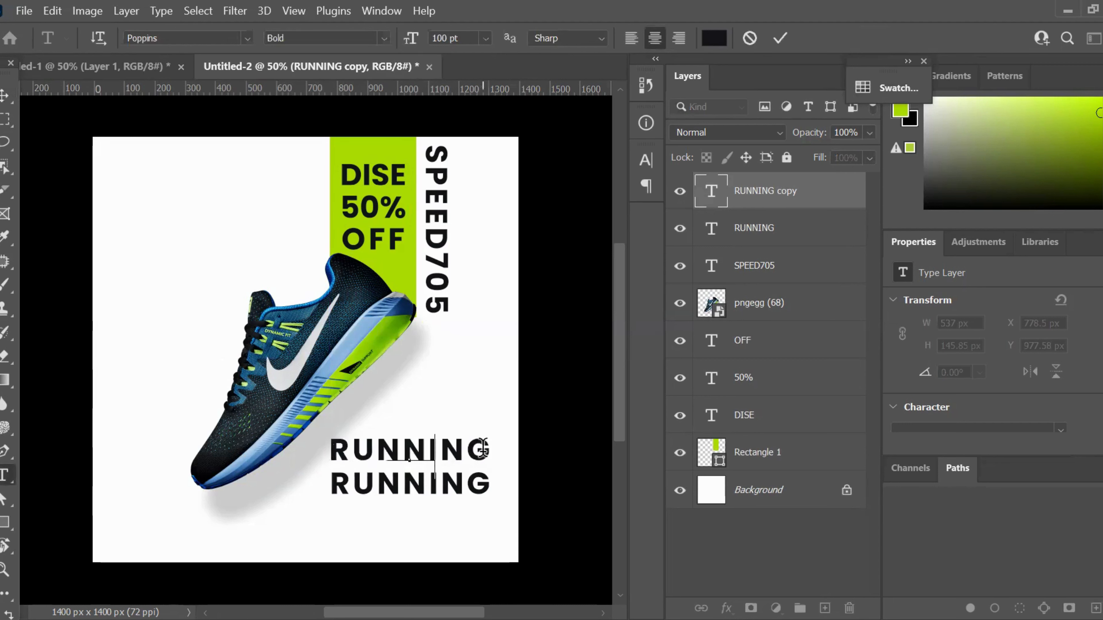
pyautogui.write('SHOE')
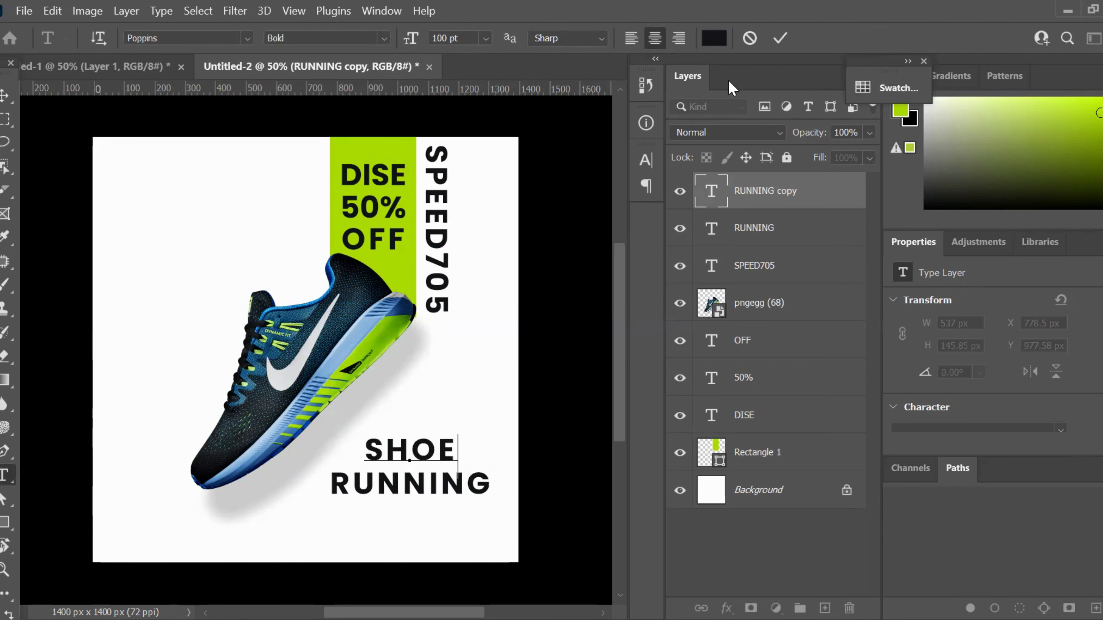
pyautogui.click(717, 39)
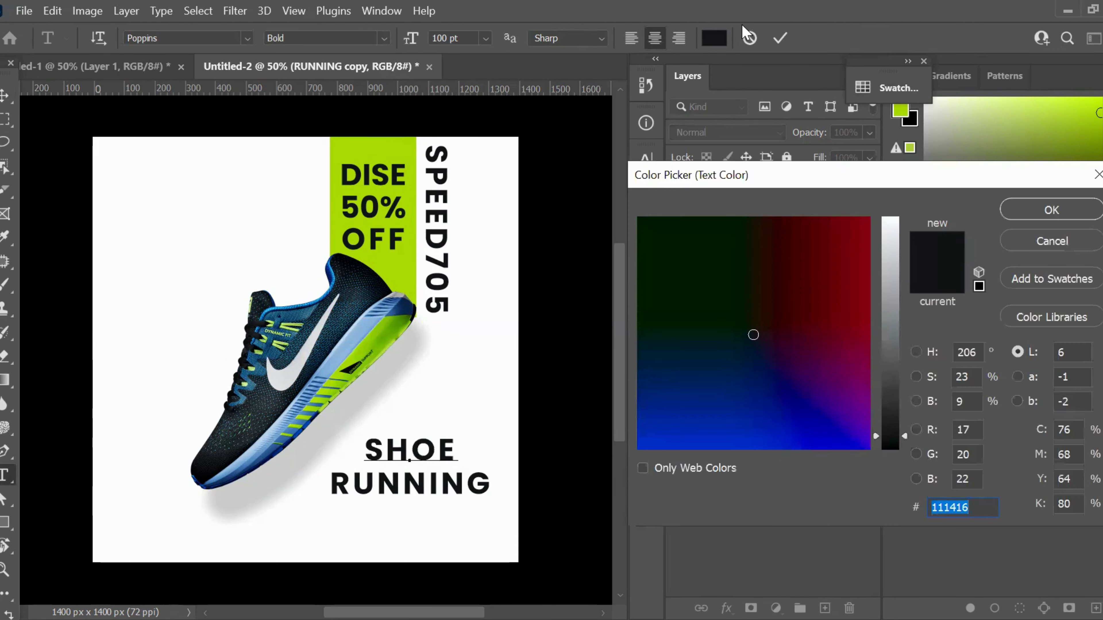
pyautogui.click(1071, 213)
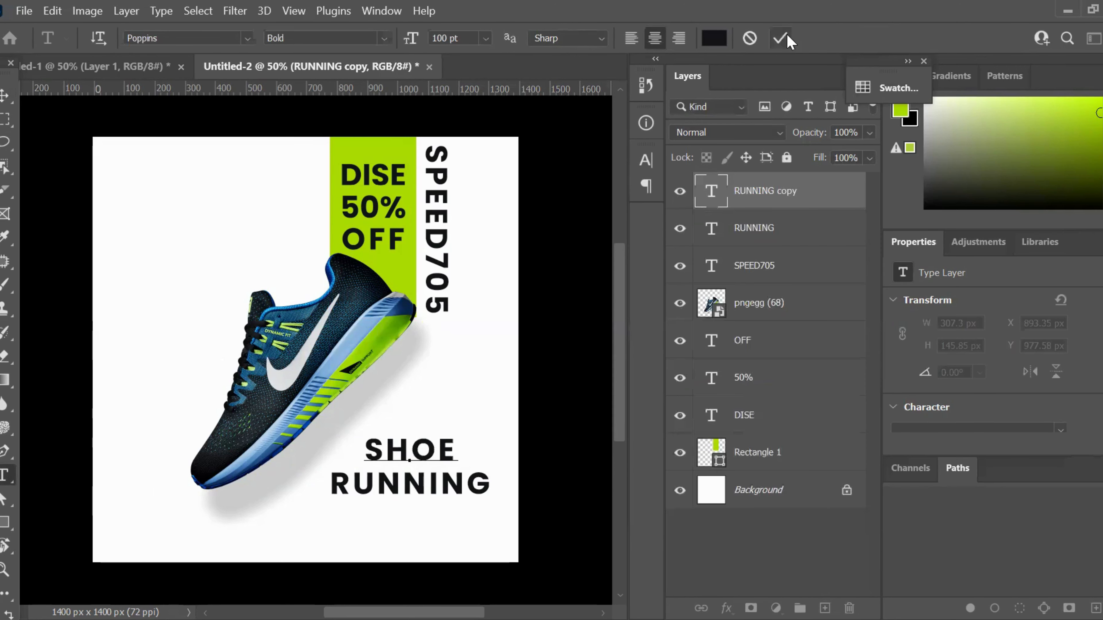
pyautogui.click(780, 39)
pyautogui.press('v')
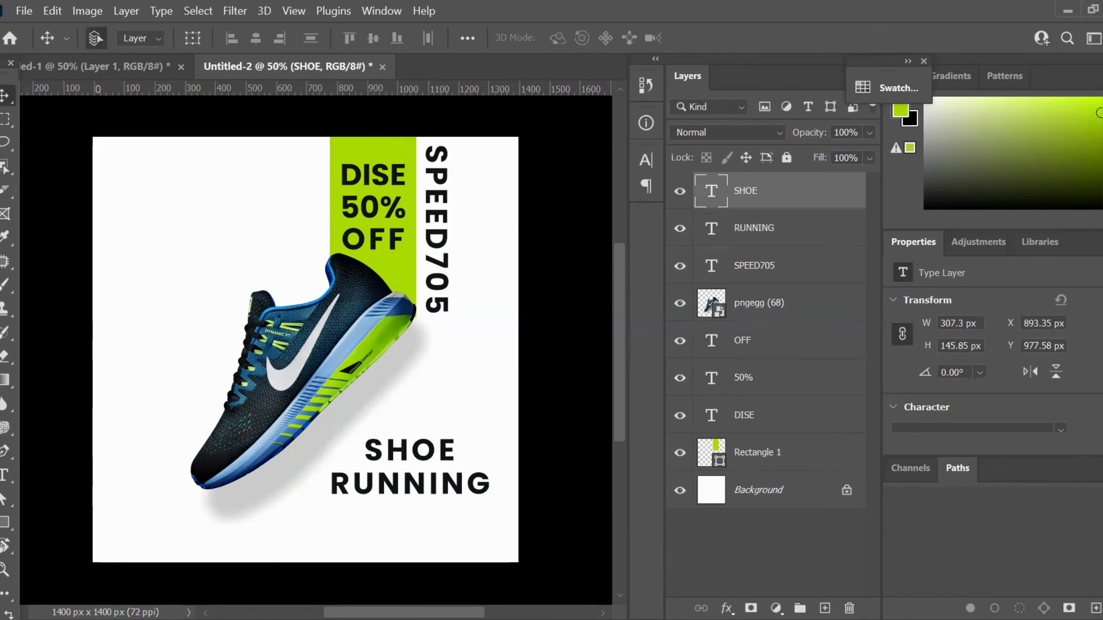
# Step: Recolor the SHOE text with the green sampled from the rectangle behind DISE 50% OFF
pyautogui.scroll(-3, 1099, 365)
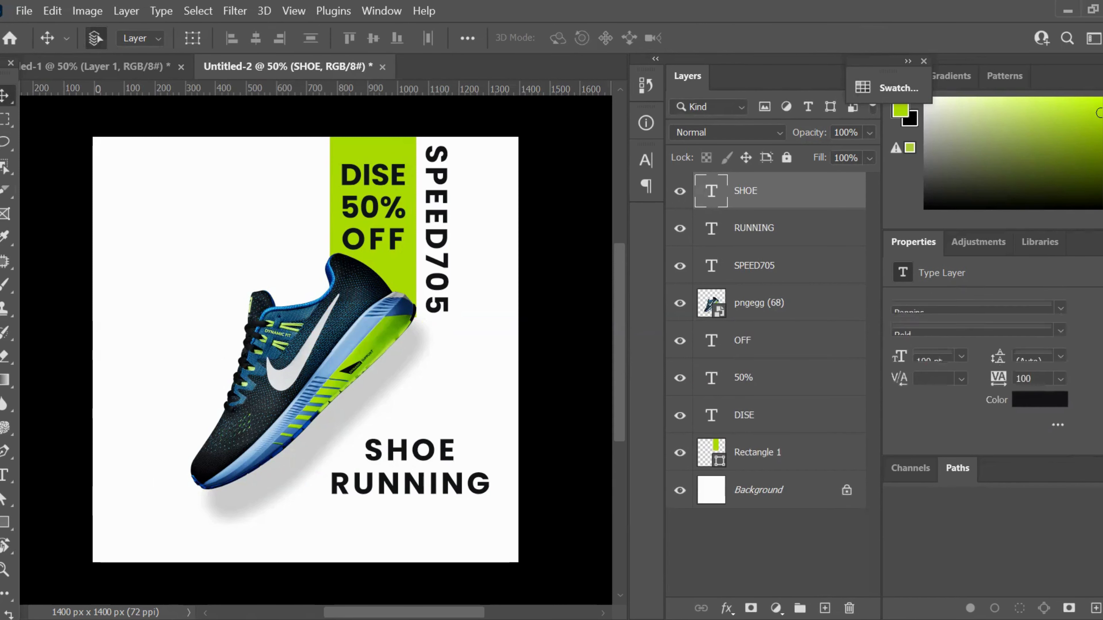
pyautogui.click(1041, 404)
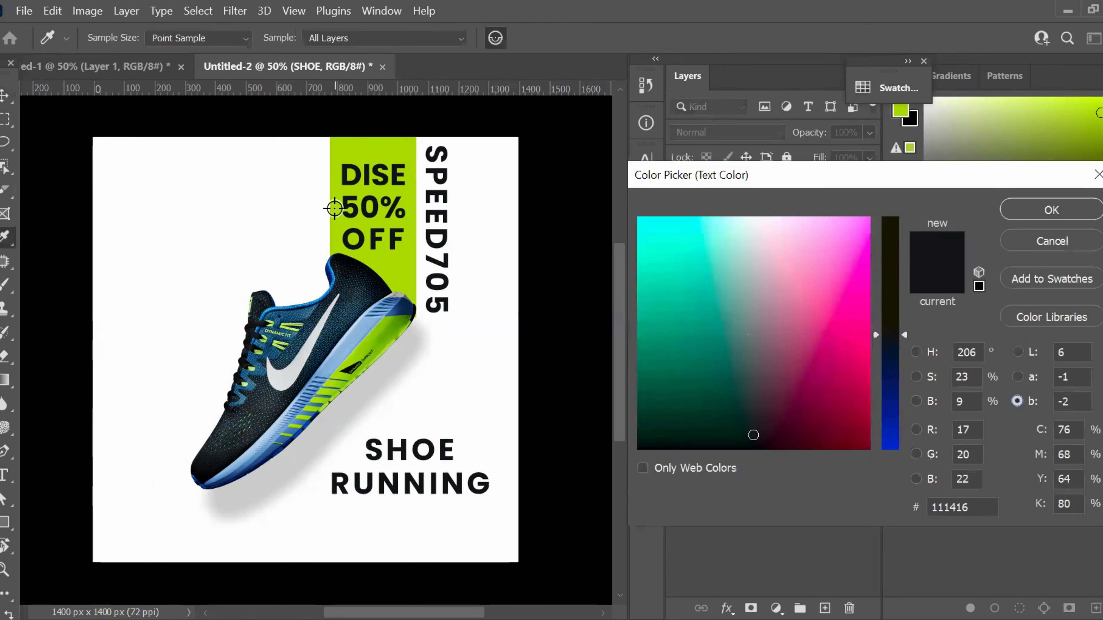
pyautogui.click(368, 148)
pyautogui.click(1052, 211)
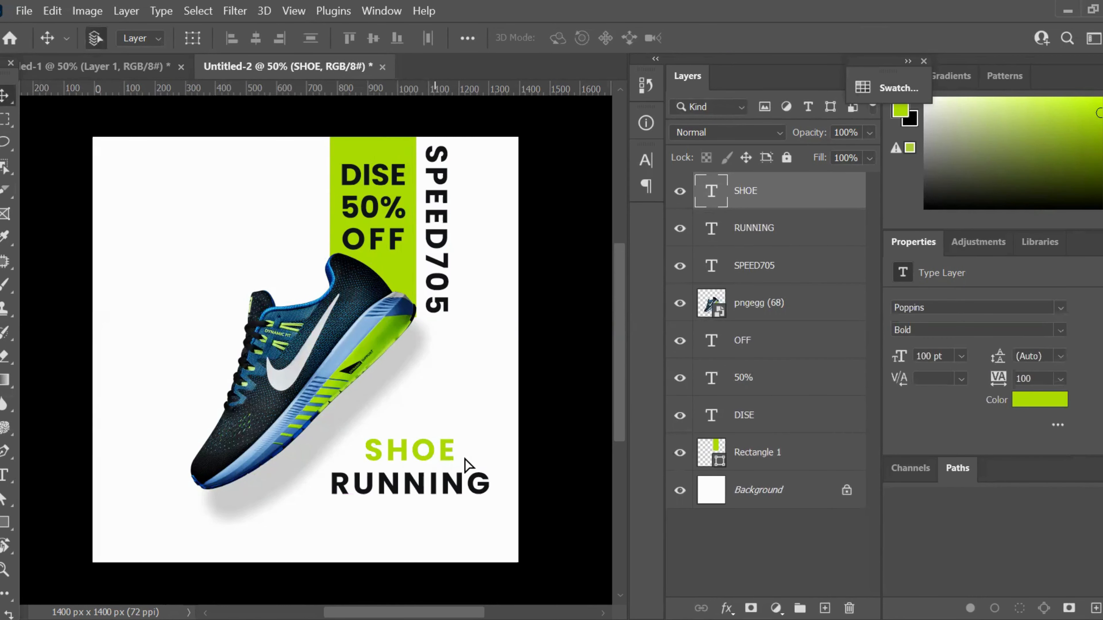
# Step: Shift the SHOE text horizontally so it sits above the right end of the RUNNING text
pyautogui.moveTo(465, 464); pyautogui.dragTo(466, 464)
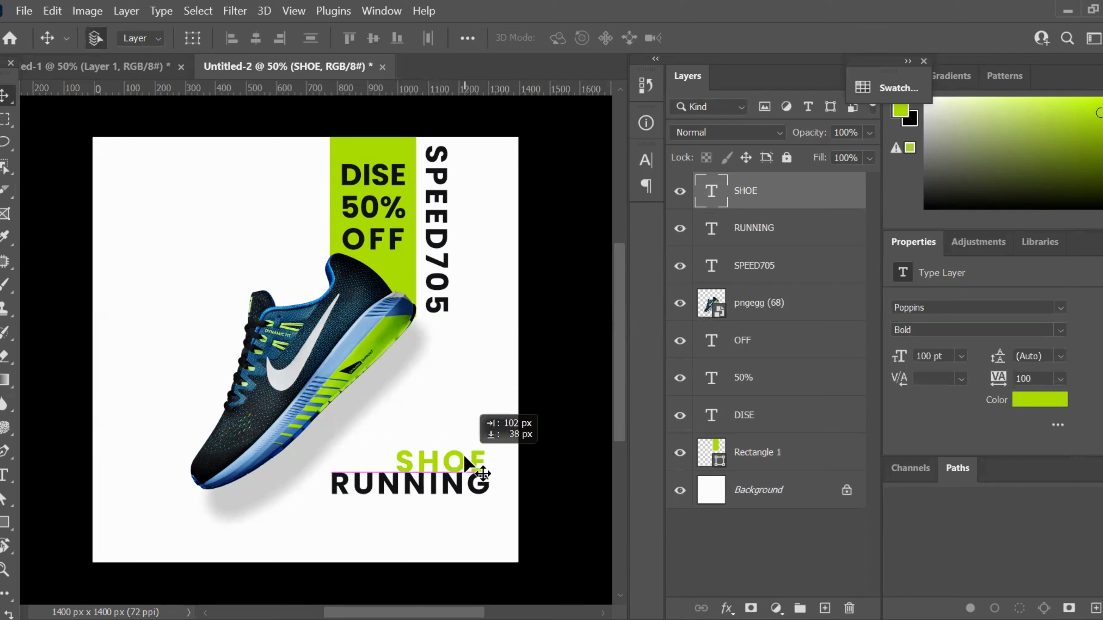
pyautogui.hotkey('ctrl', 'z')
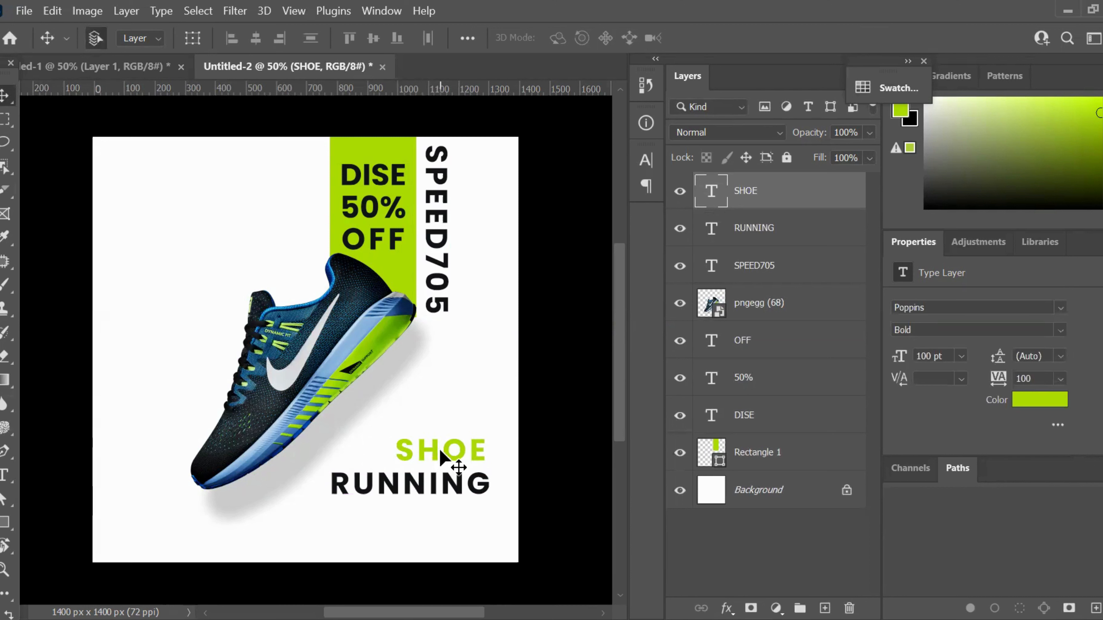
pyautogui.moveTo(440, 456); pyautogui.dragTo(440, 456)
# Step: Draw a green rounded rectangle about 303 by 97 px below the right end of the RUNNING text
pyautogui.click(8, 524)
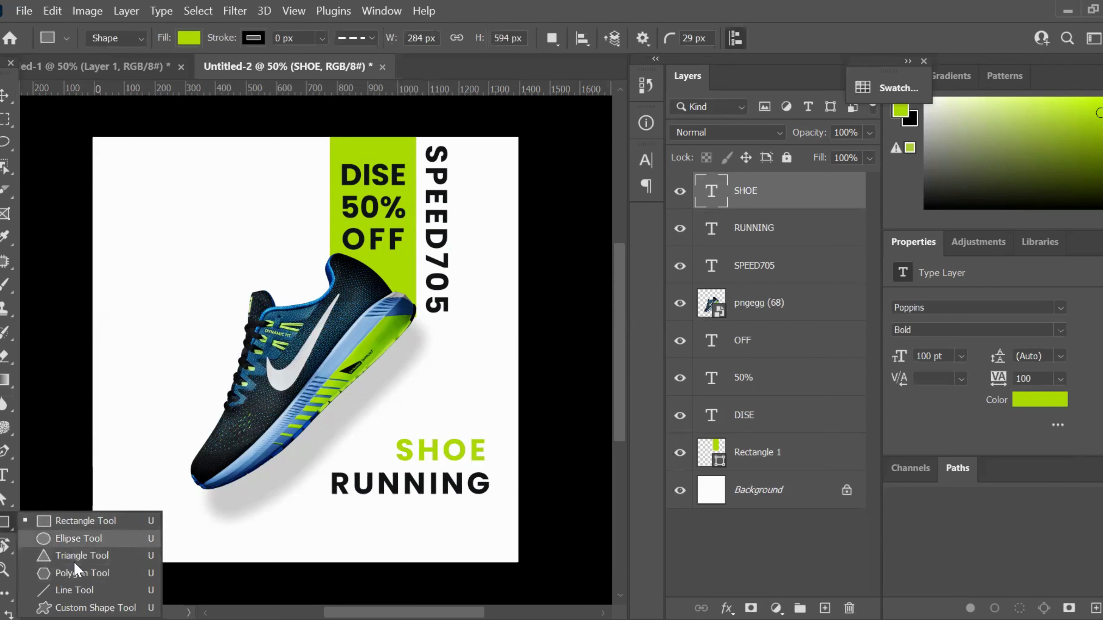
pyautogui.click(87, 521)
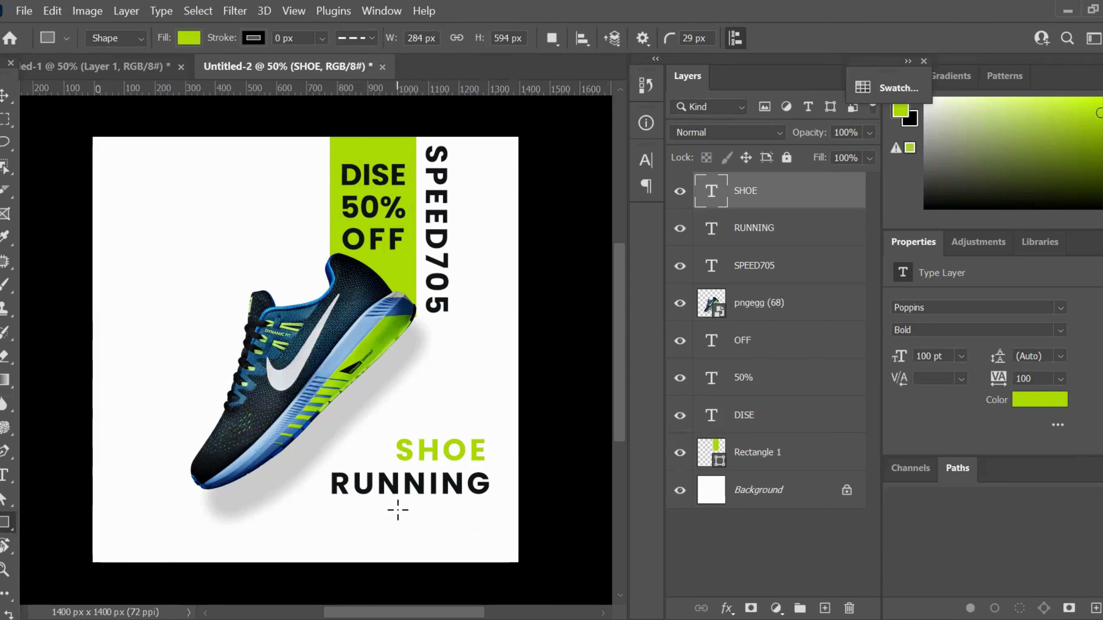
pyautogui.moveTo(396, 507); pyautogui.dragTo(398, 514)
pyautogui.moveTo(486, 539); pyautogui.dragTo(490, 538)
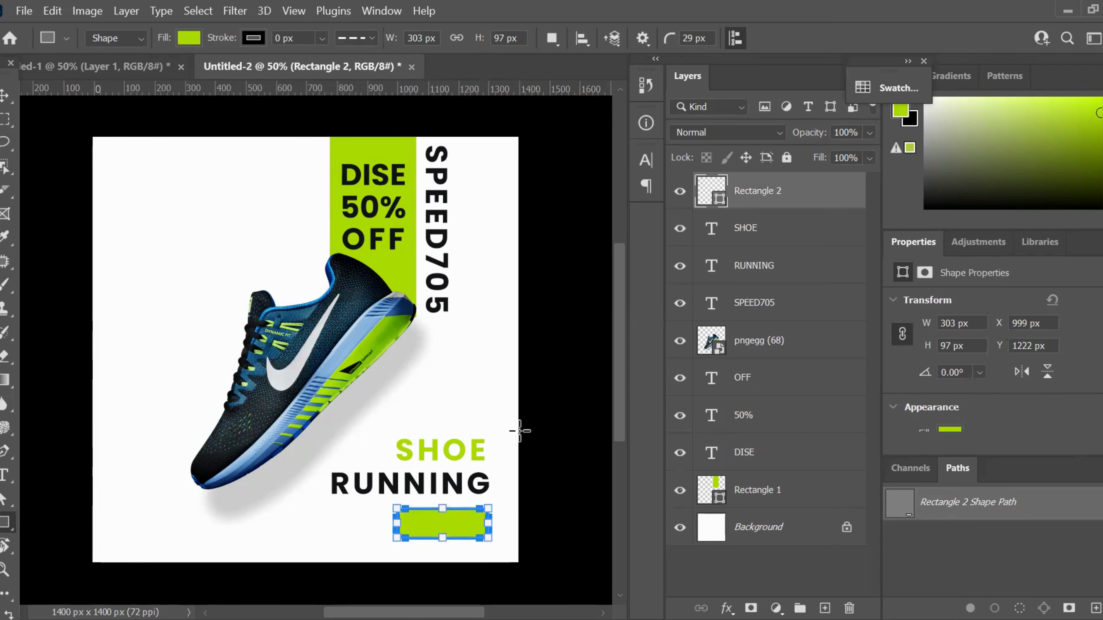
# Step: Set all corner radii of the small green rectangle to 48.5 px and move it slightly closer to the RUNNING text
pyautogui.click(4, 96)
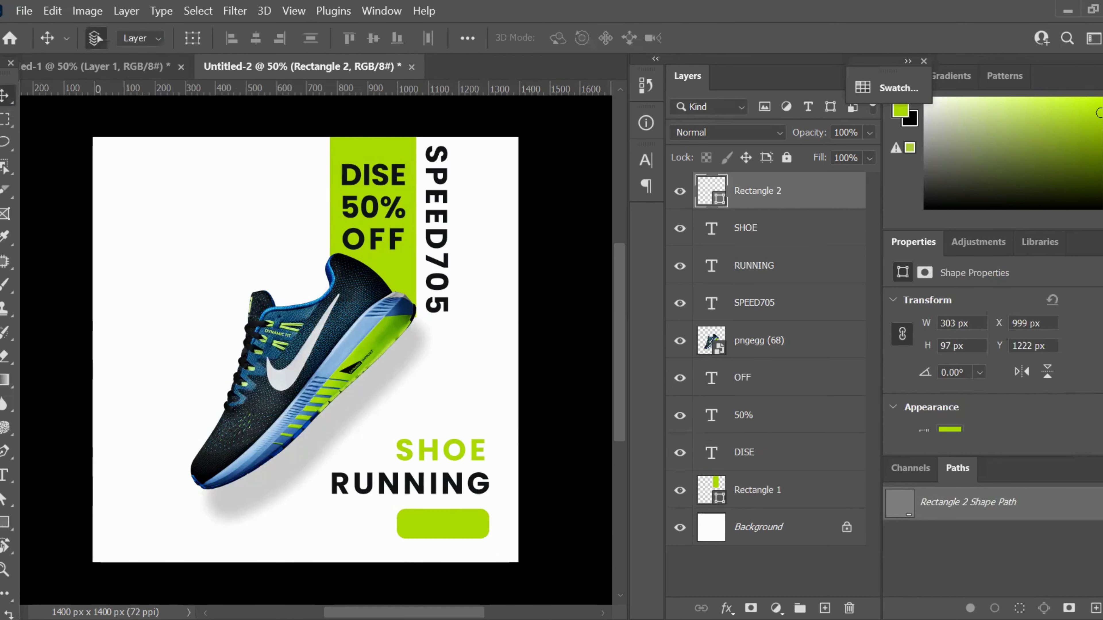
pyautogui.scroll(-3, 993, 363)
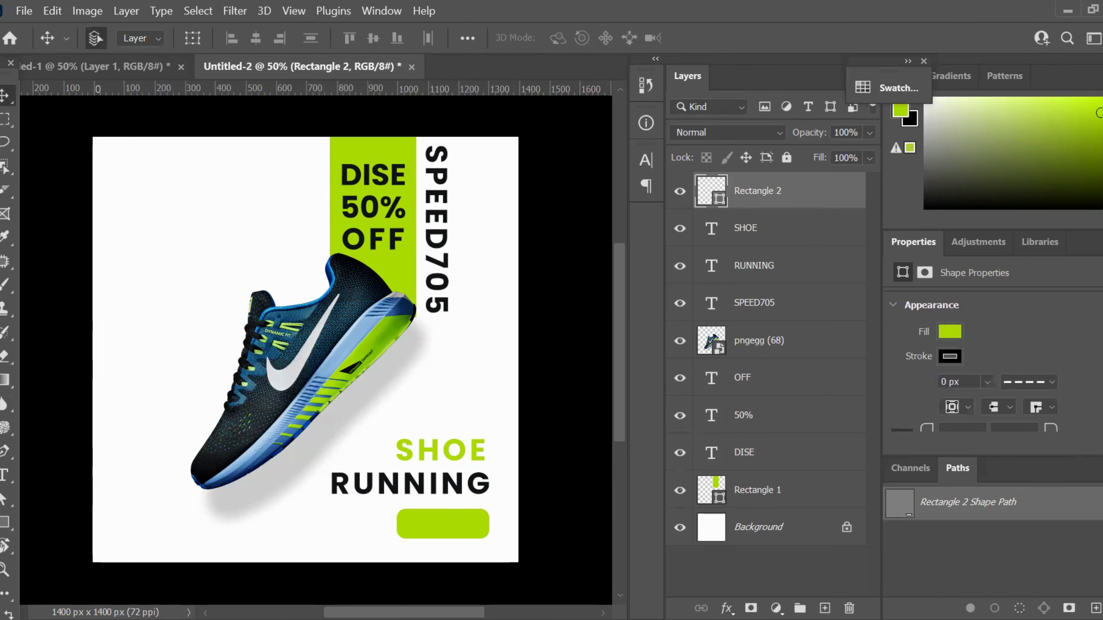
pyautogui.scroll(-3, 993, 360)
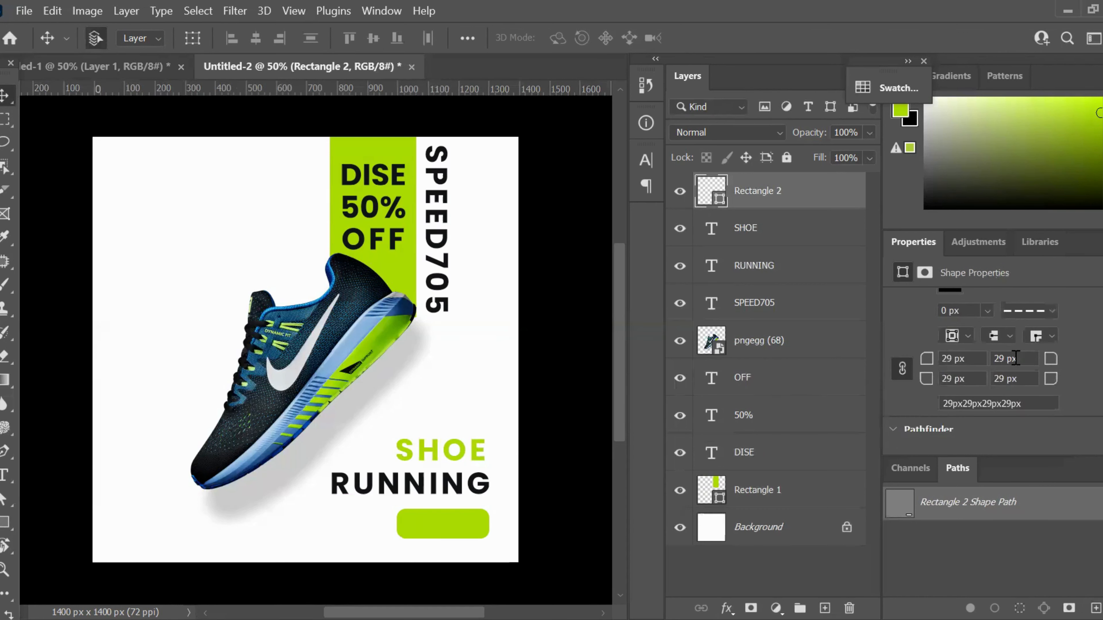
pyautogui.moveTo(929, 369)
pyautogui.mouseDown()
pyautogui.moveTo(949, 370)
pyautogui.moveTo(940, 371)
pyautogui.mouseUp()
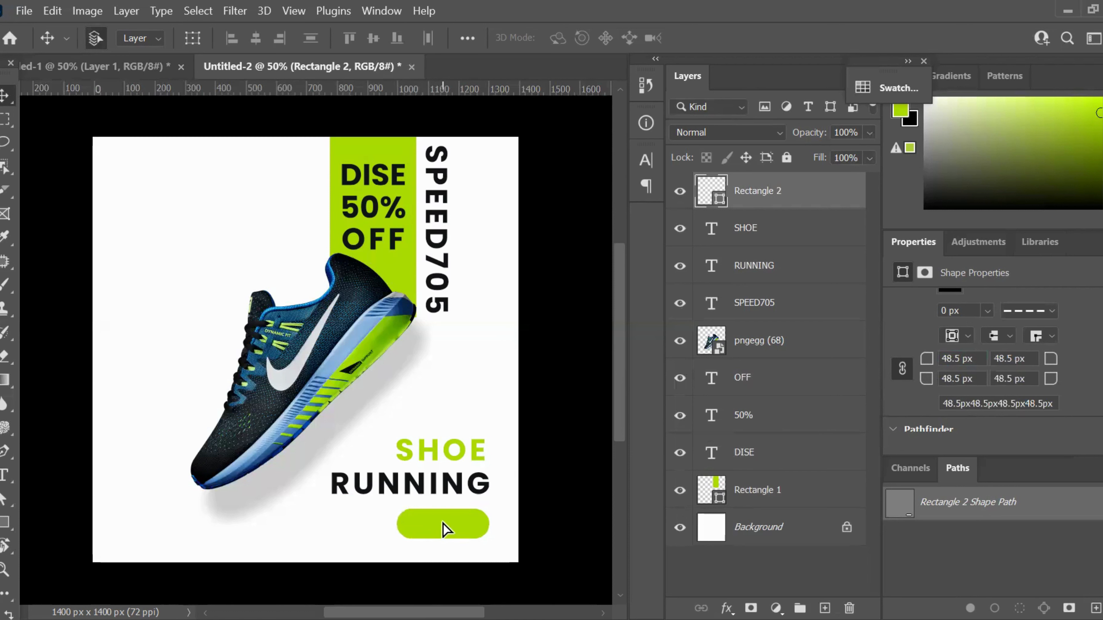
pyautogui.moveTo(443, 521); pyautogui.dragTo(443, 518)
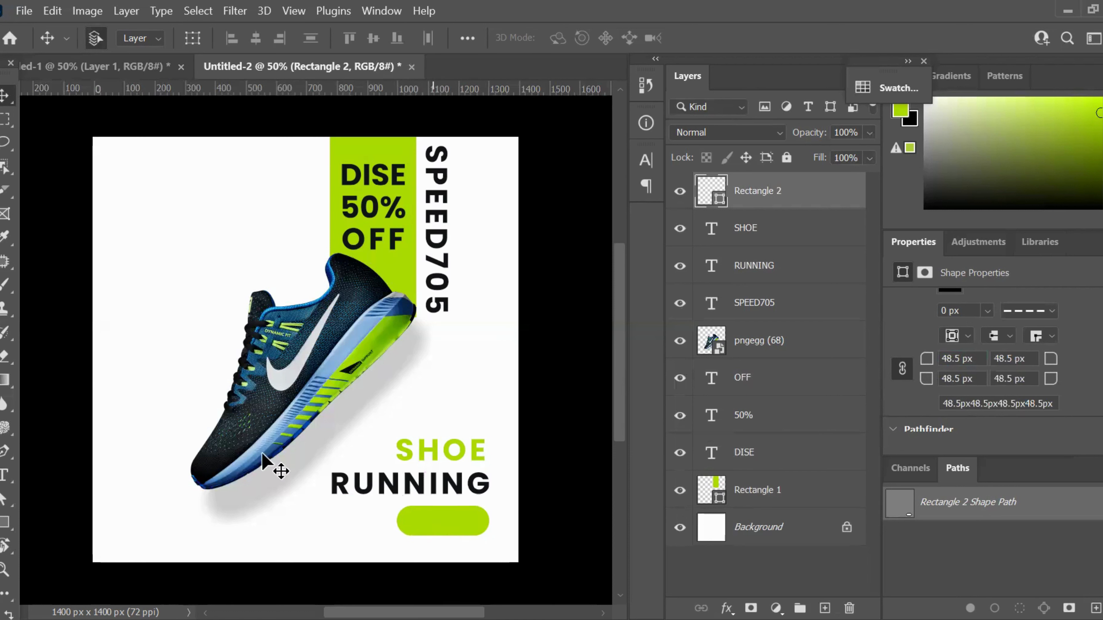
# Step: Add a Poppins Bold text line reading "ORDER NOW" in the lower left of the canvas, below the shoe
pyautogui.click(5, 475)
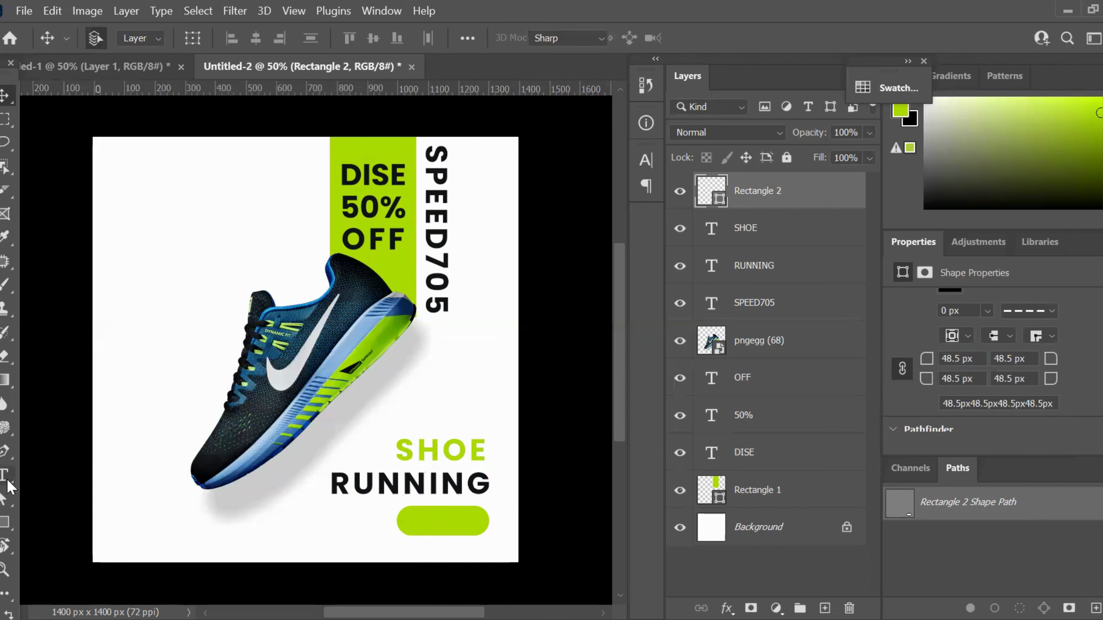
pyautogui.click(178, 521)
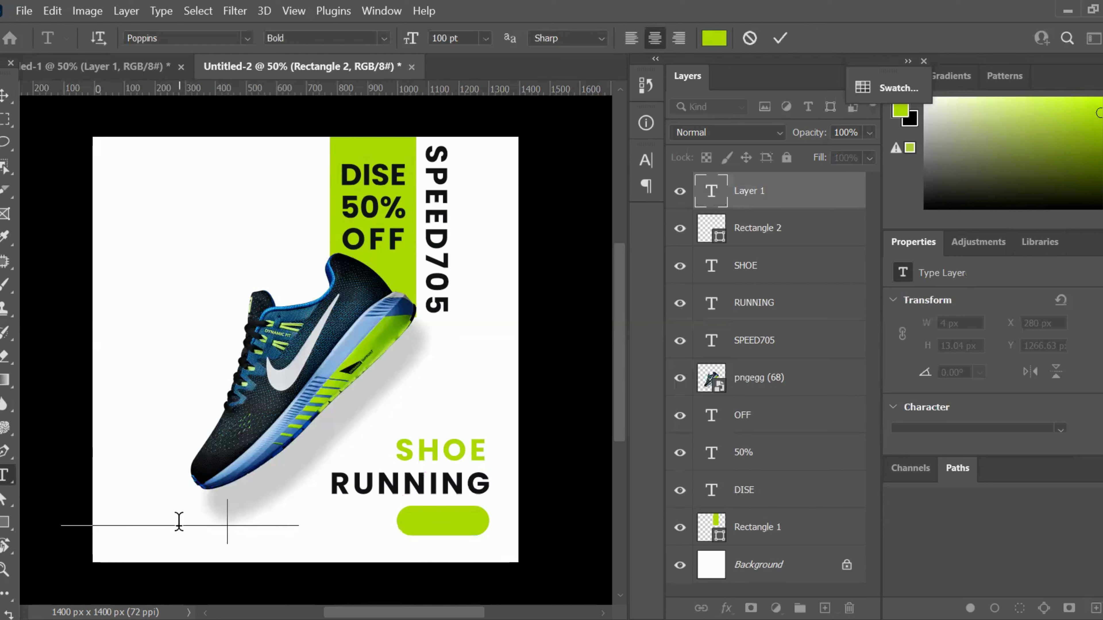
pyautogui.write('ORDER')
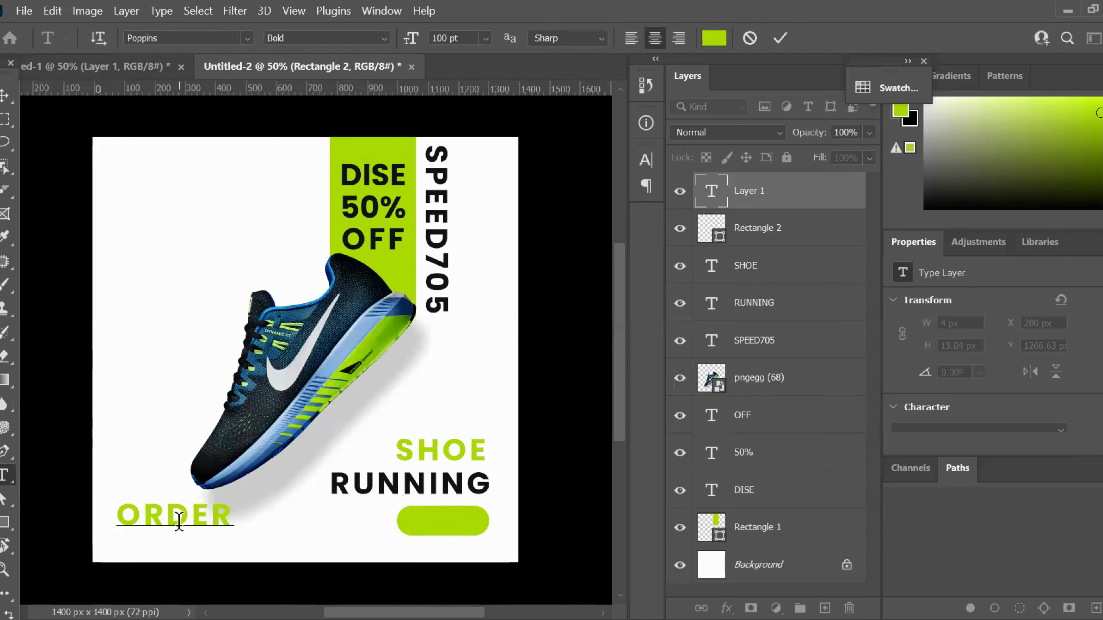
pyautogui.write(' NO')
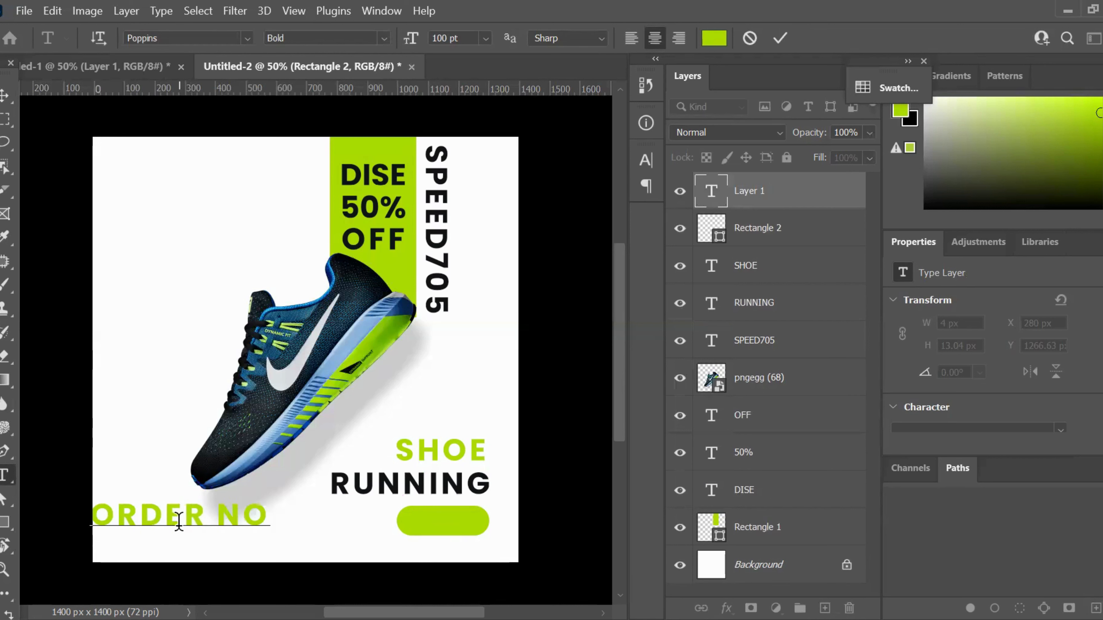
pyautogui.write('W')
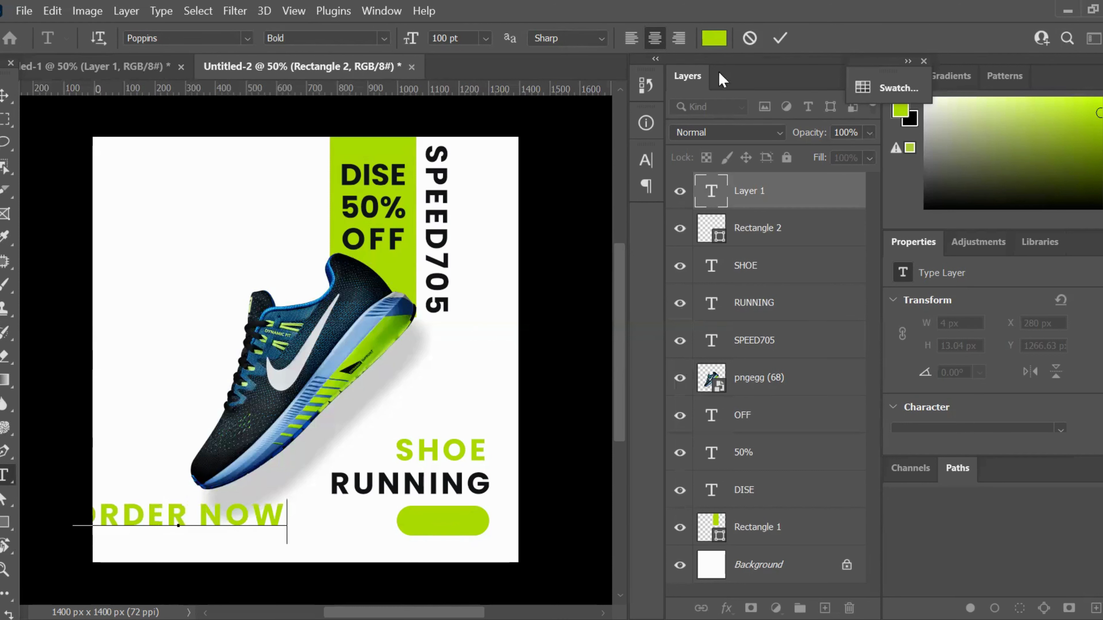
pyautogui.click(778, 38)
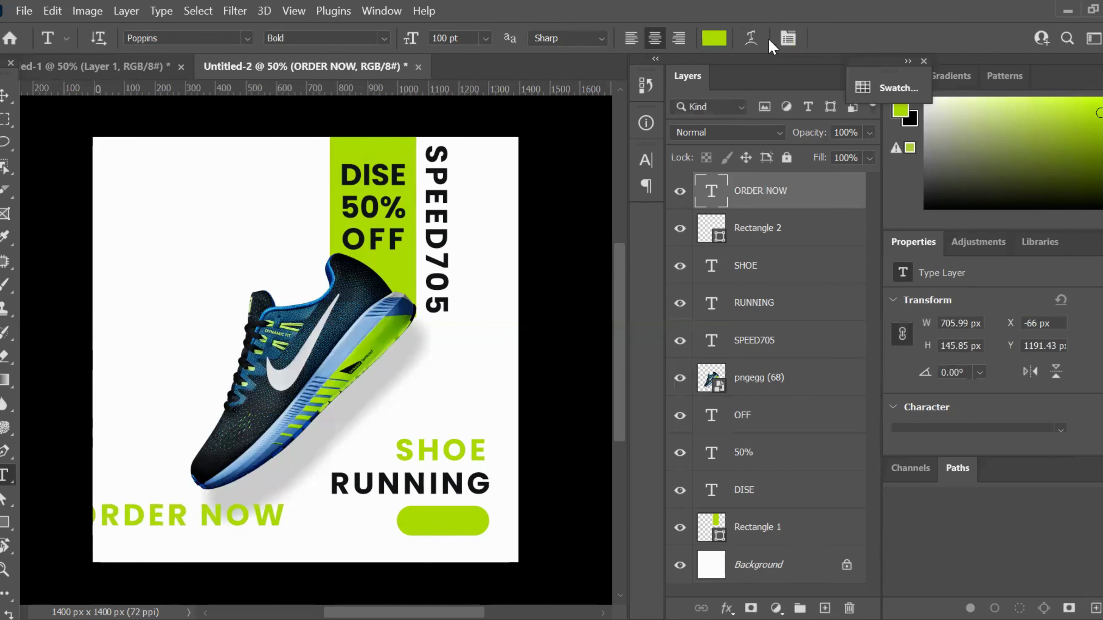
# Step: Recolor the ORDER NOW text to the near-black #111416 sampled from the RUNNING text
pyautogui.click(713, 38)
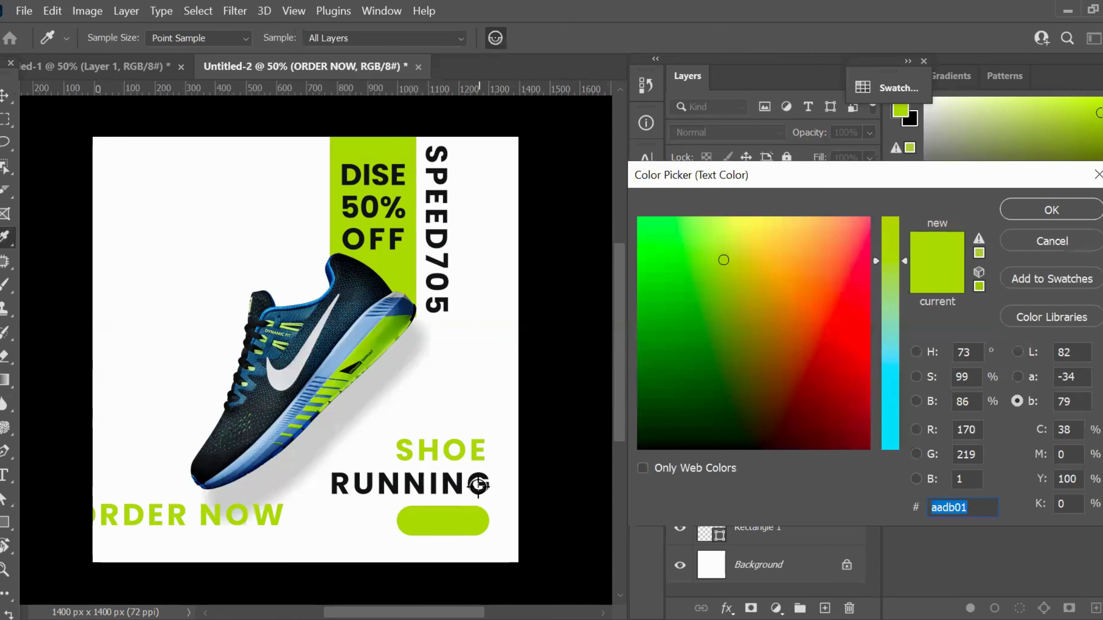
pyautogui.click(473, 487)
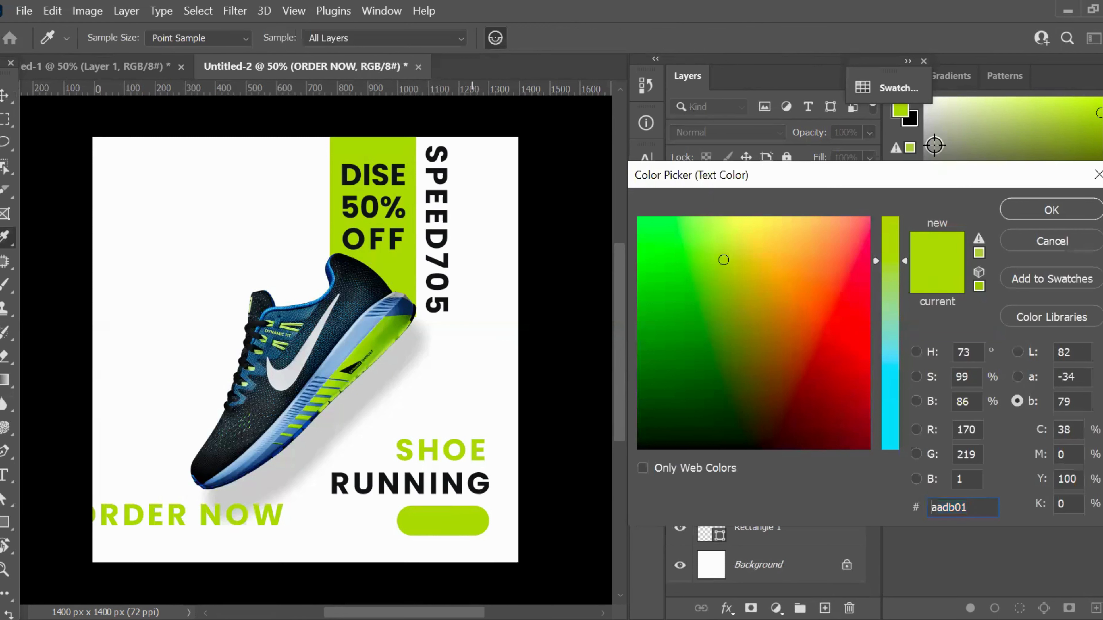
pyautogui.click(1059, 211)
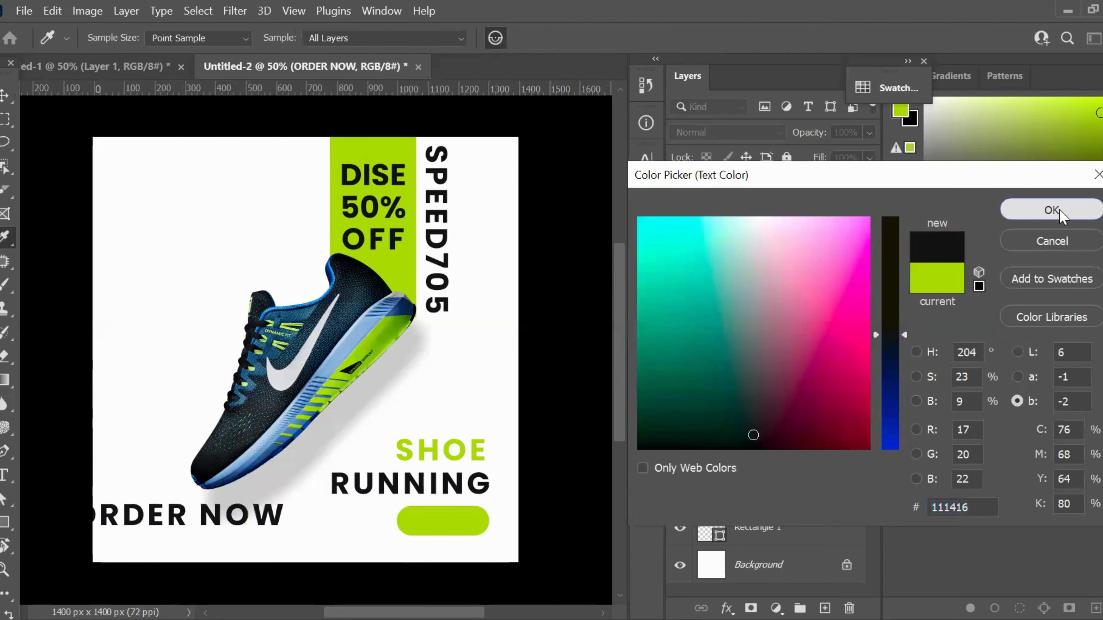
# Step: Set the ORDER NOW text size to 36 pt and move the text onto the small green rounded rectangle
pyautogui.scroll(-5, 965, 361)
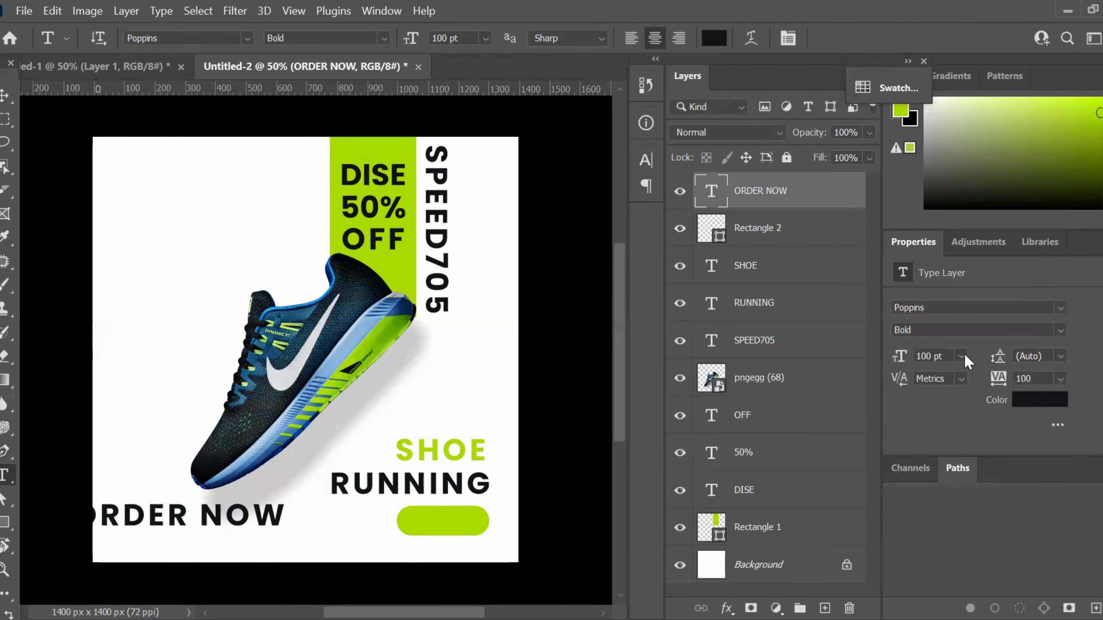
pyautogui.click(963, 357)
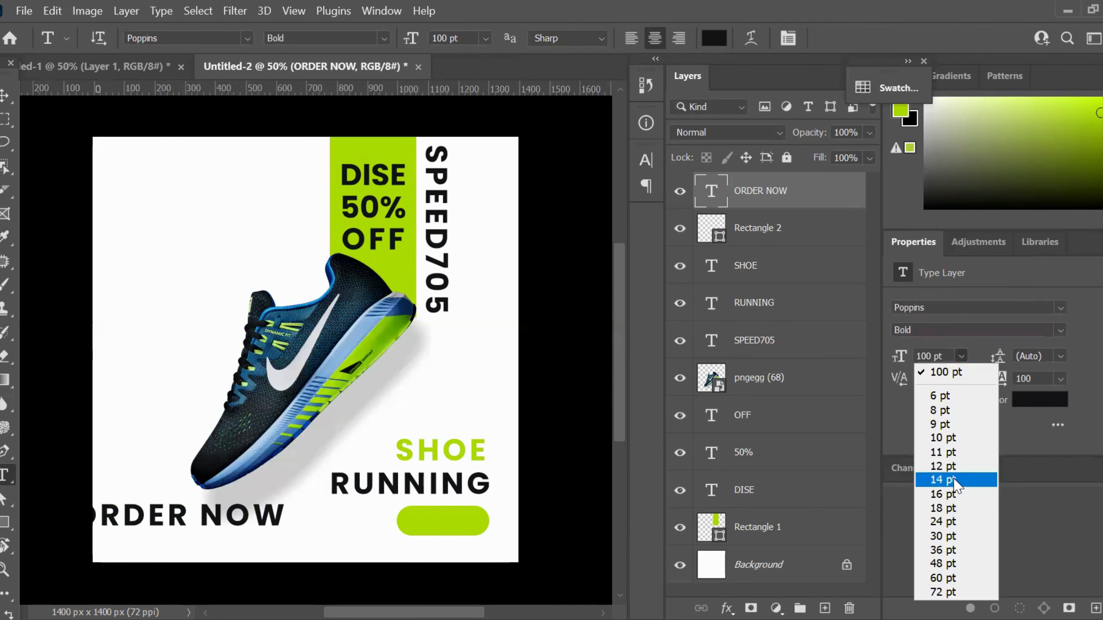
pyautogui.click(951, 551)
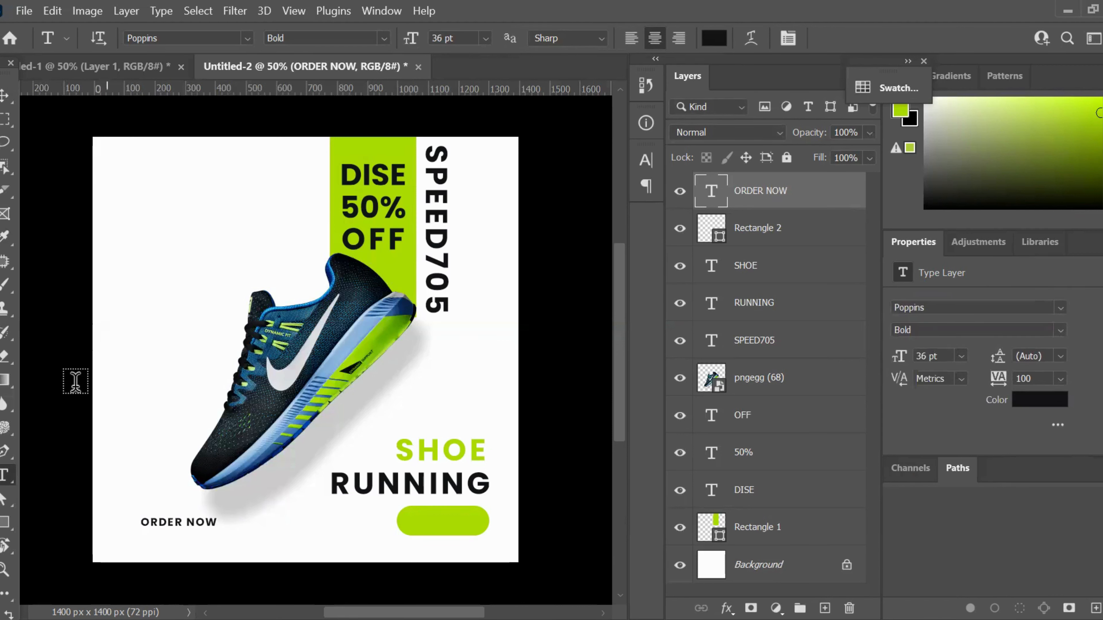
pyautogui.click(5, 94)
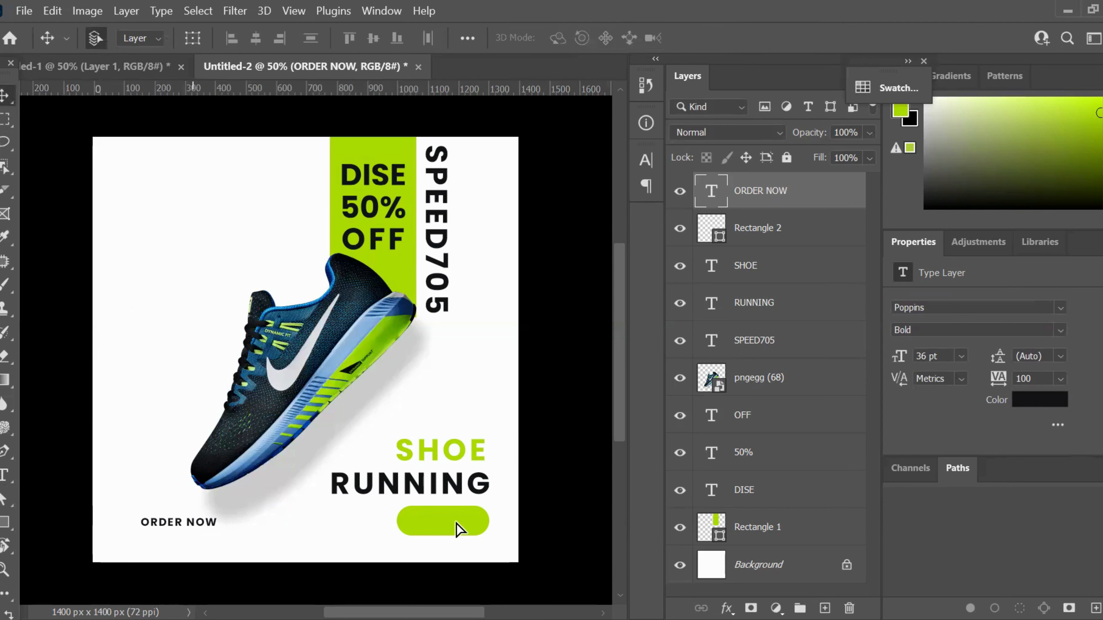
pyautogui.moveTo(194, 527); pyautogui.dragTo(458, 526)
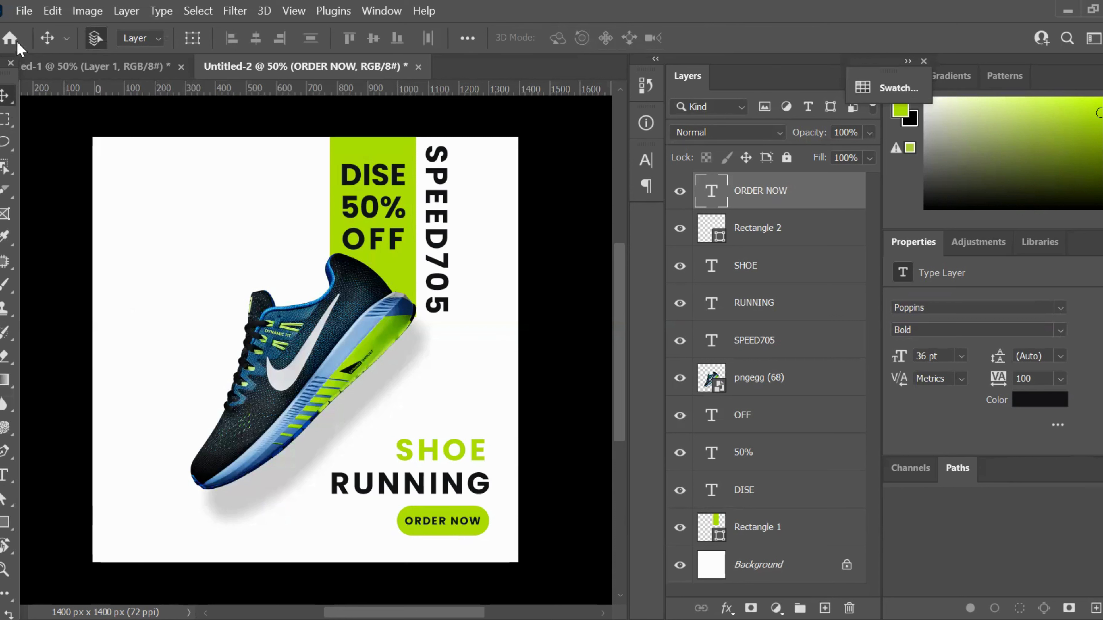
# Step: Place the swoosh logo image pngegg (69) from the Downloads folder as an embedded object
pyautogui.click(24, 12)
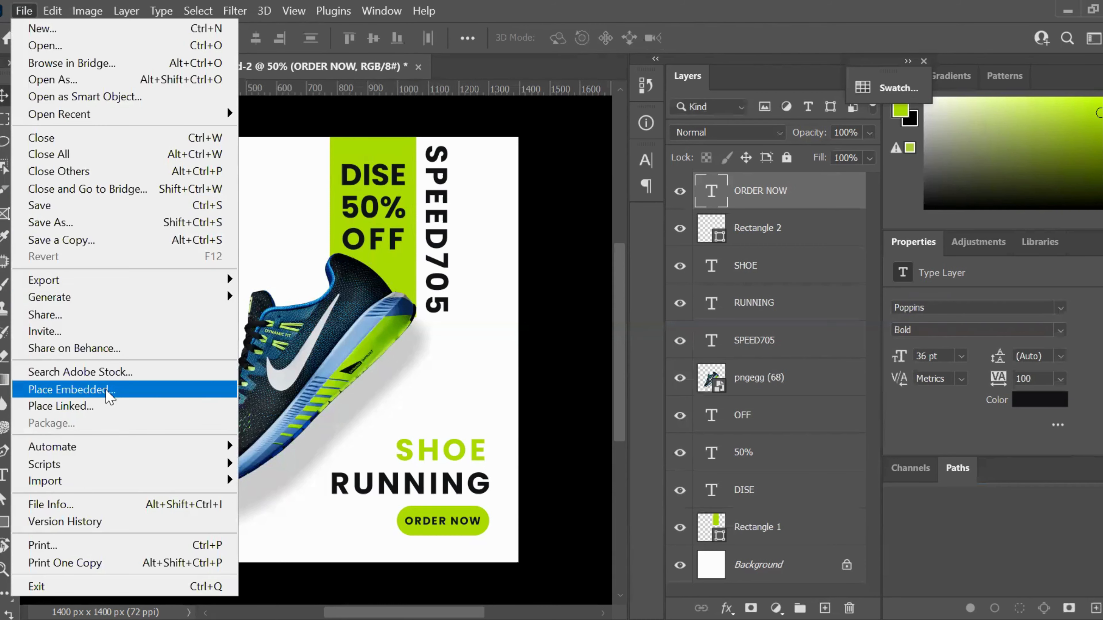
pyautogui.click(109, 390)
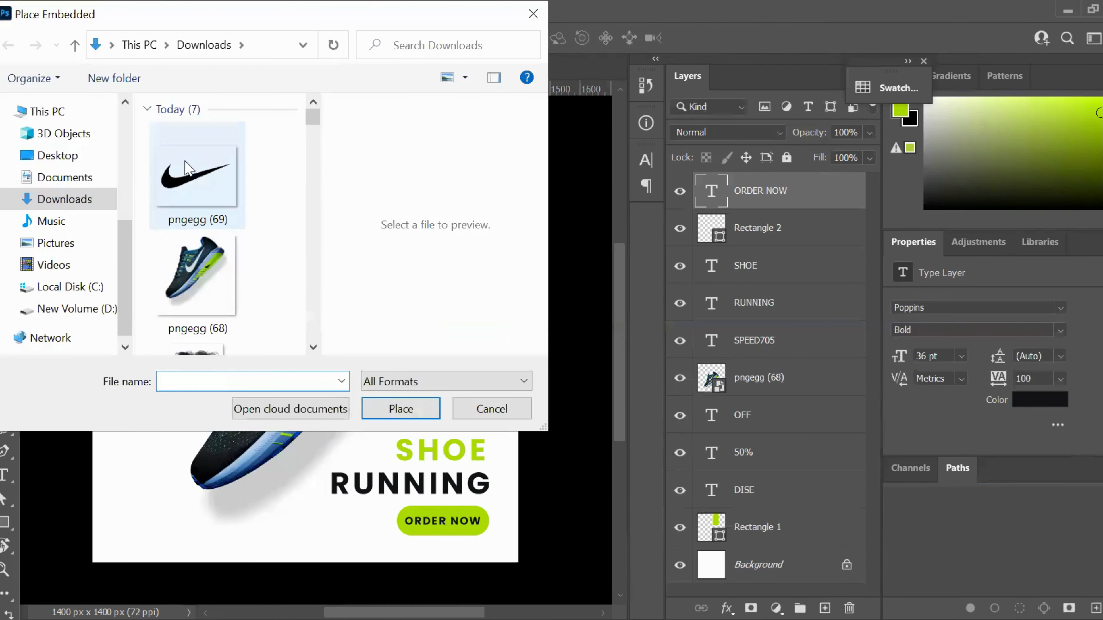
pyautogui.click(189, 176)
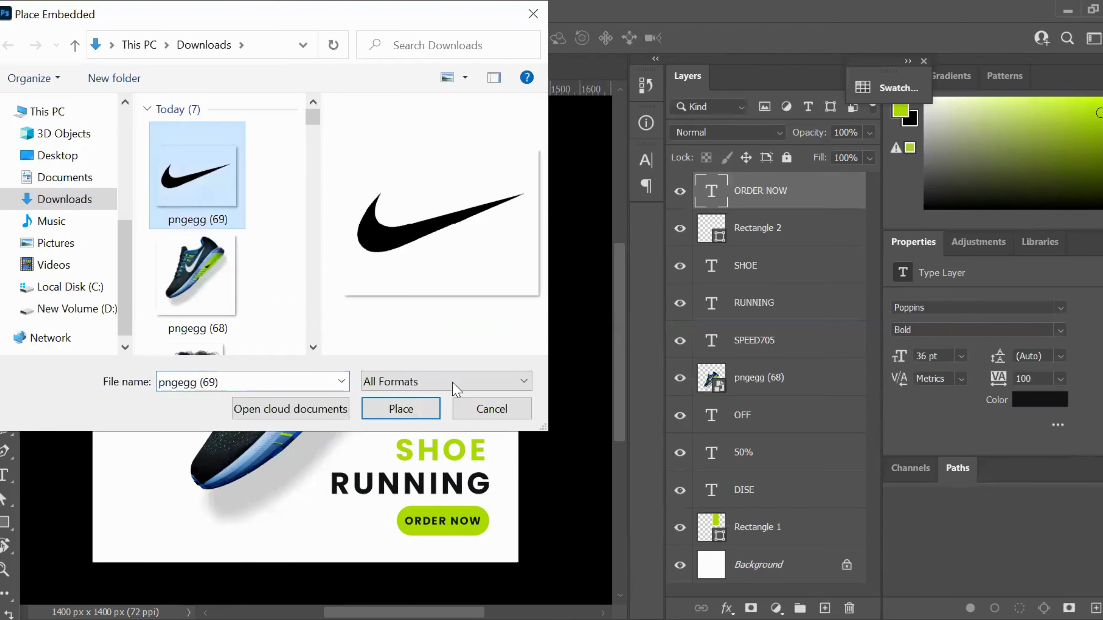
pyautogui.click(413, 417)
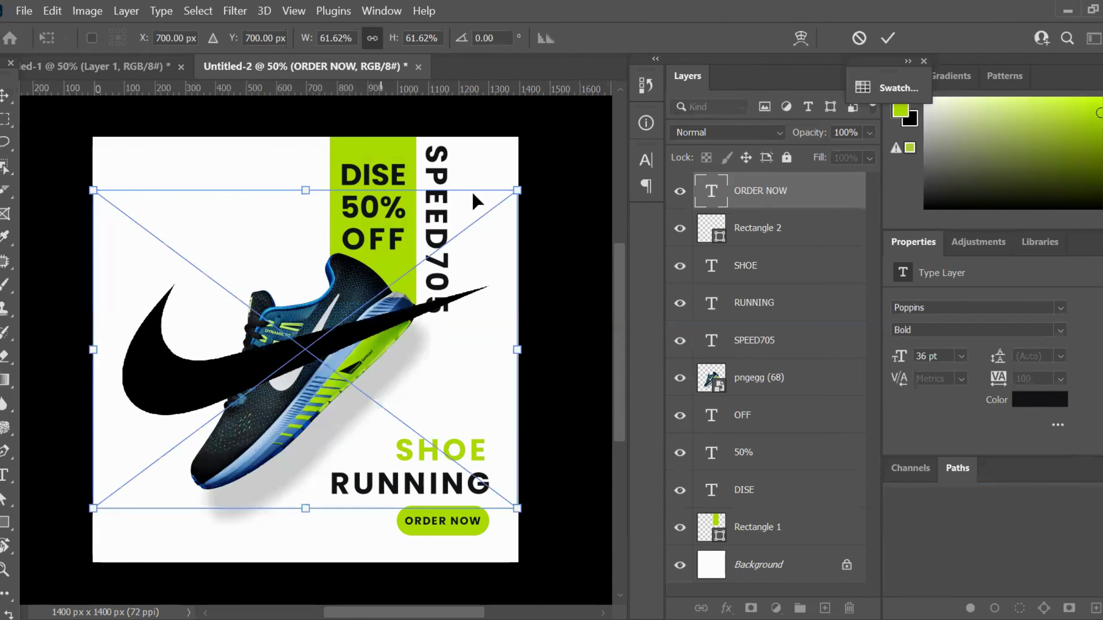
# Step: Scale the swoosh logo to about 15.62% and position it in the upper-left corner of the canvas
pyautogui.moveTo(469, 216); pyautogui.dragTo(133, 339)
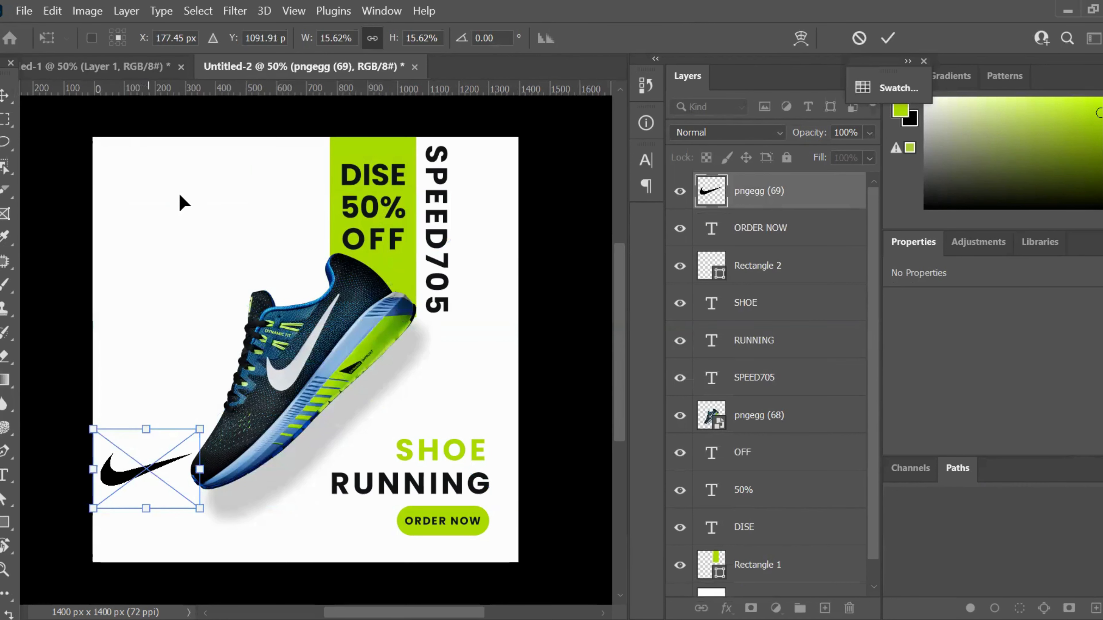
pyautogui.moveTo(150, 483); pyautogui.dragTo(182, 202)
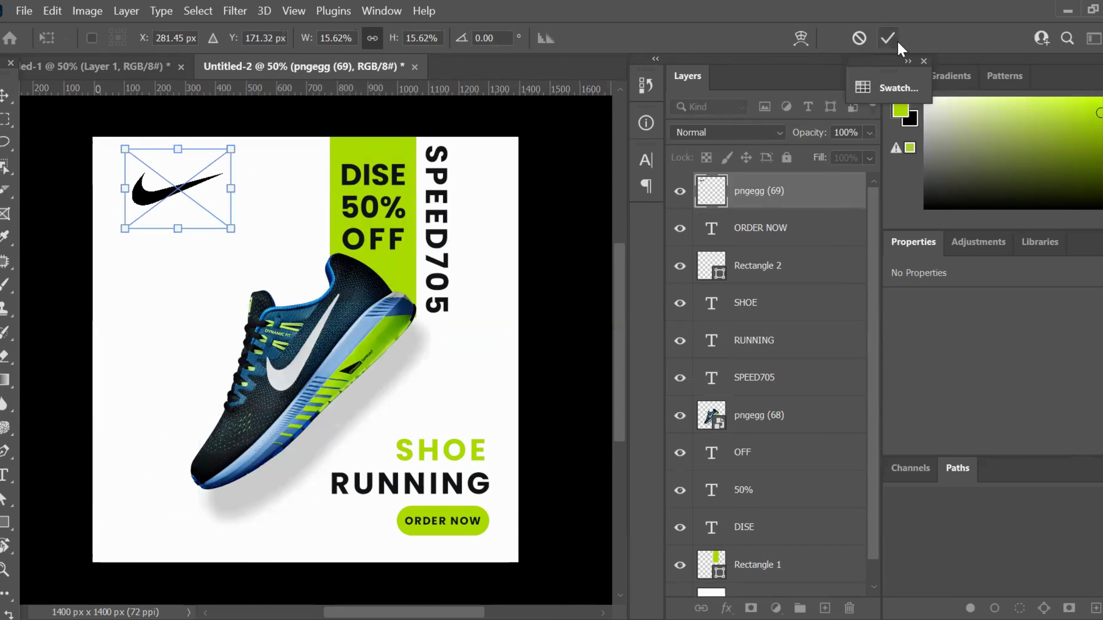
pyautogui.click(888, 38)
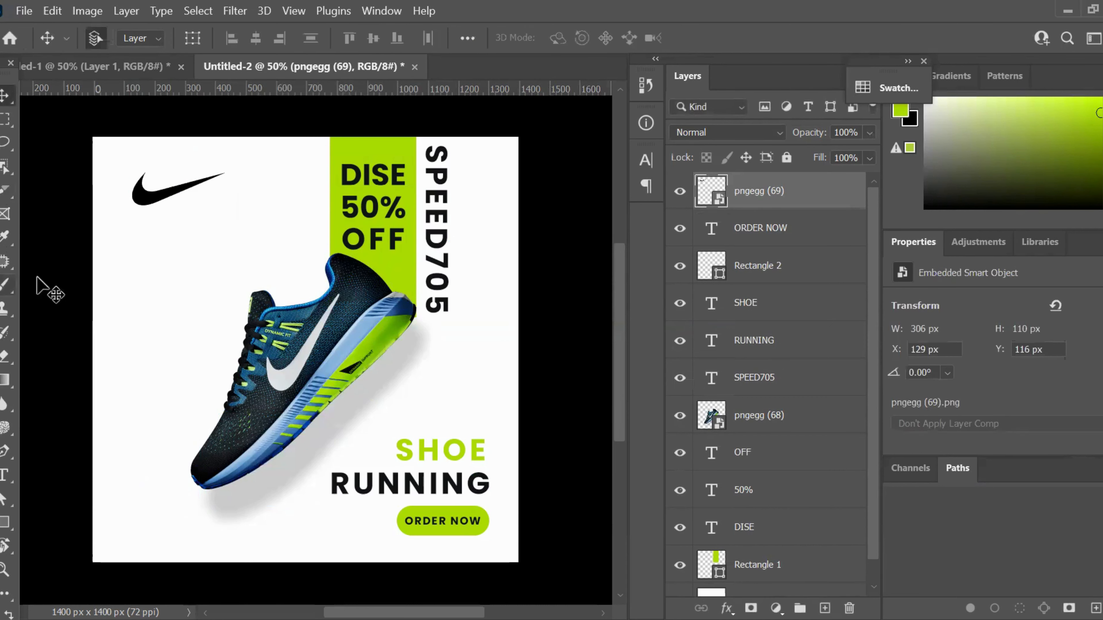
# Step: Stamp the green wavy-line circle once with the 511 px brush on a new layer, at the canvas's left edge beside the shoe
pyautogui.click(7, 287)
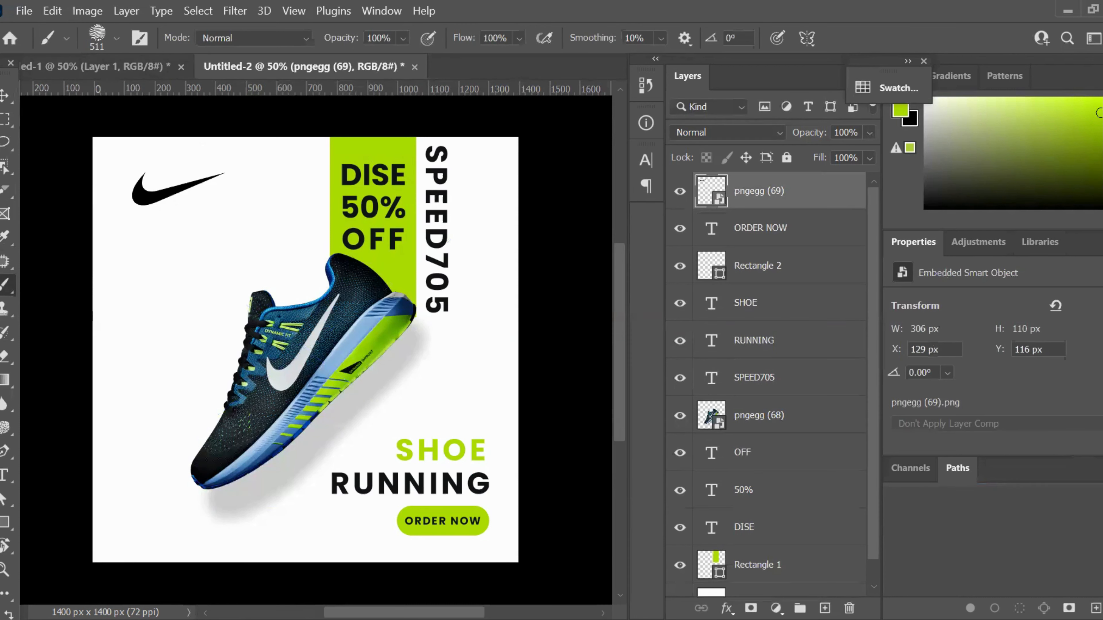
pyautogui.hotkey('ctrl', 'shift', 'alt', 'n')
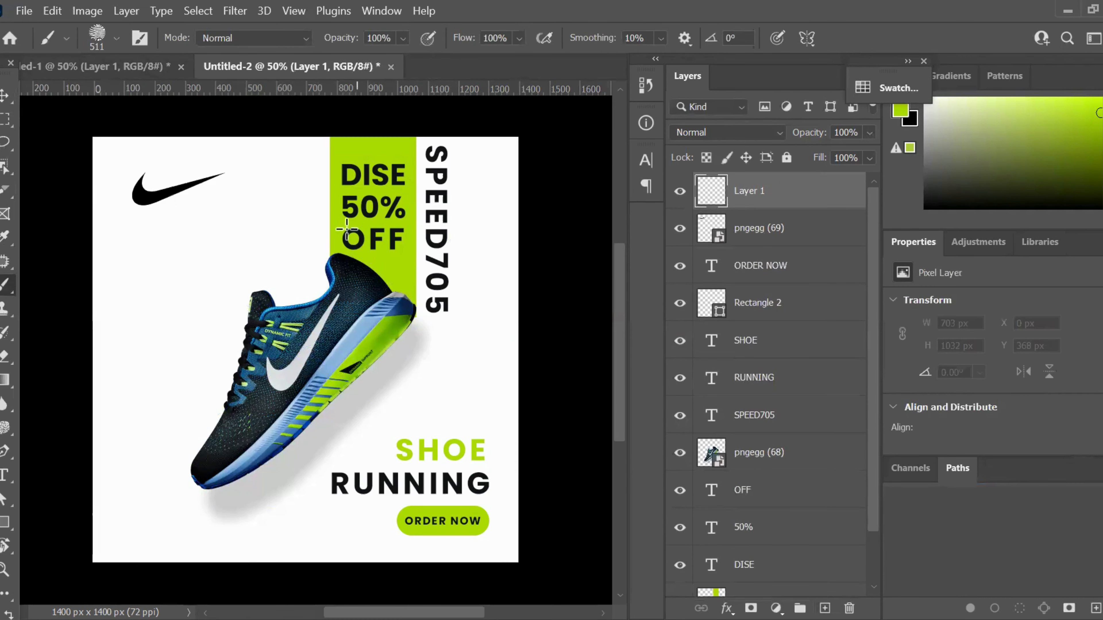
pyautogui.click(117, 316)
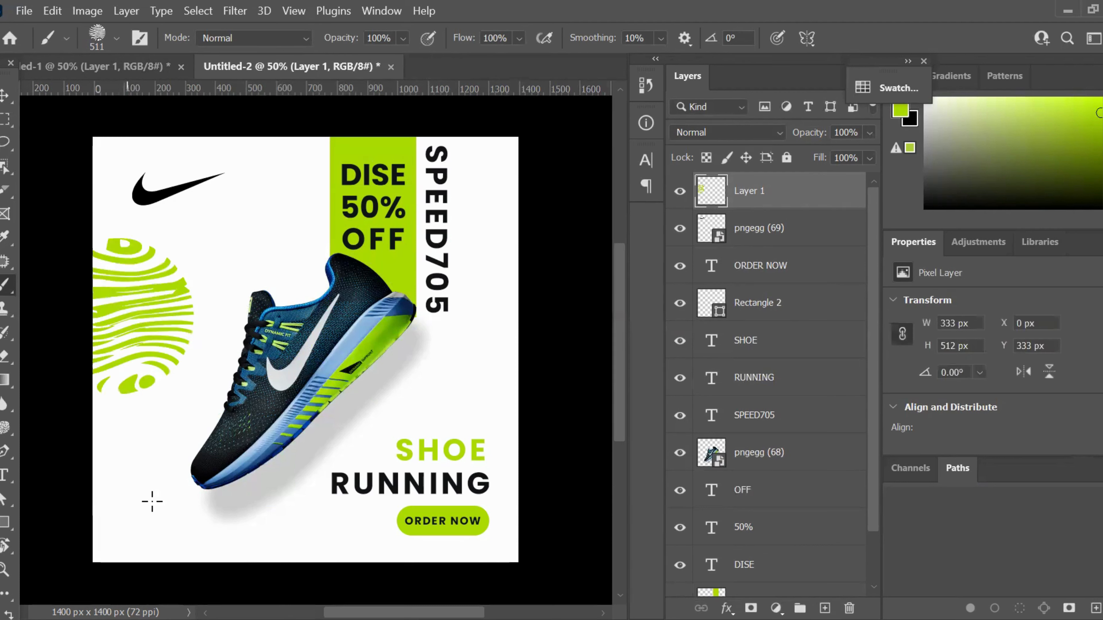
pyautogui.click(131, 560)
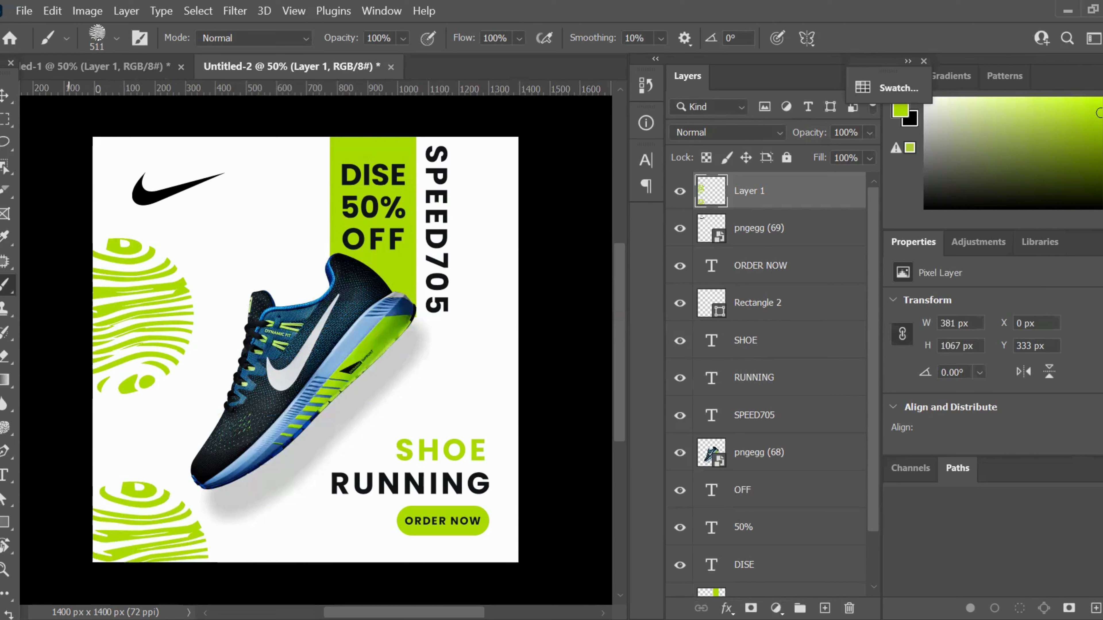
pyautogui.press('v')
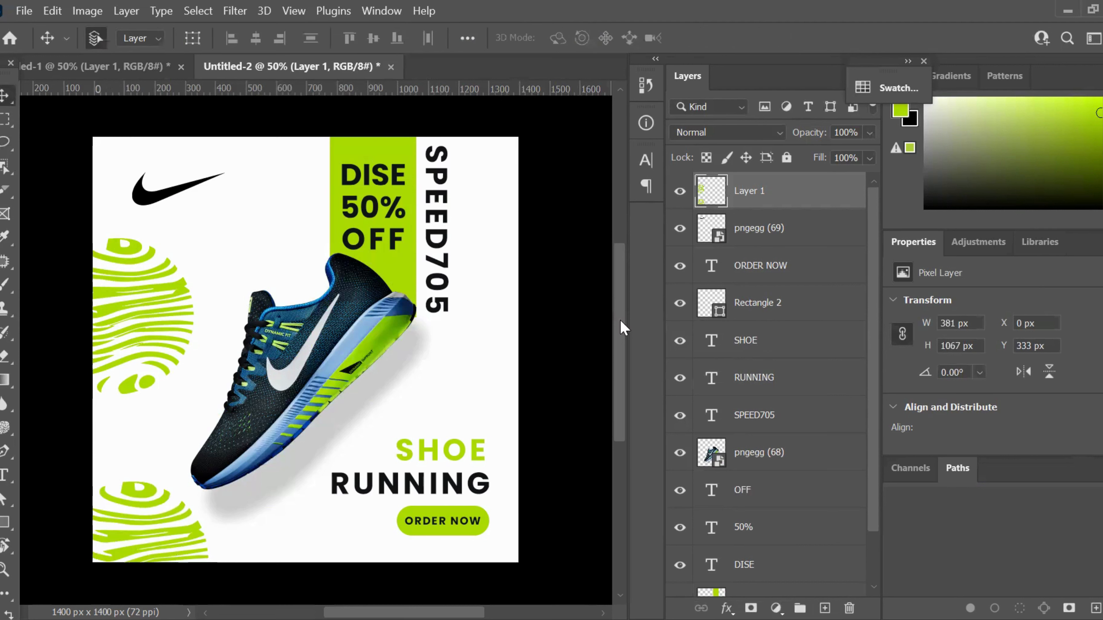
pyautogui.hotkey('ctrl', 'z')
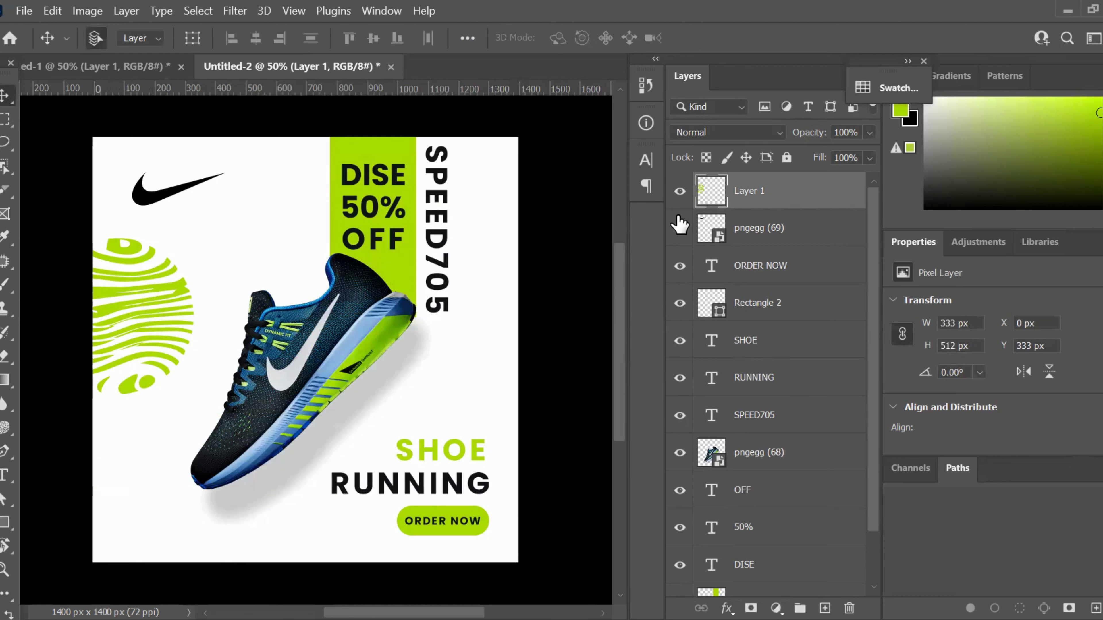
# Step: Stamp a second green wavy-line circle on another new layer at the canvas's lower edge, and move it toward the lower-left corner below the shoe
pyautogui.click(825, 608)
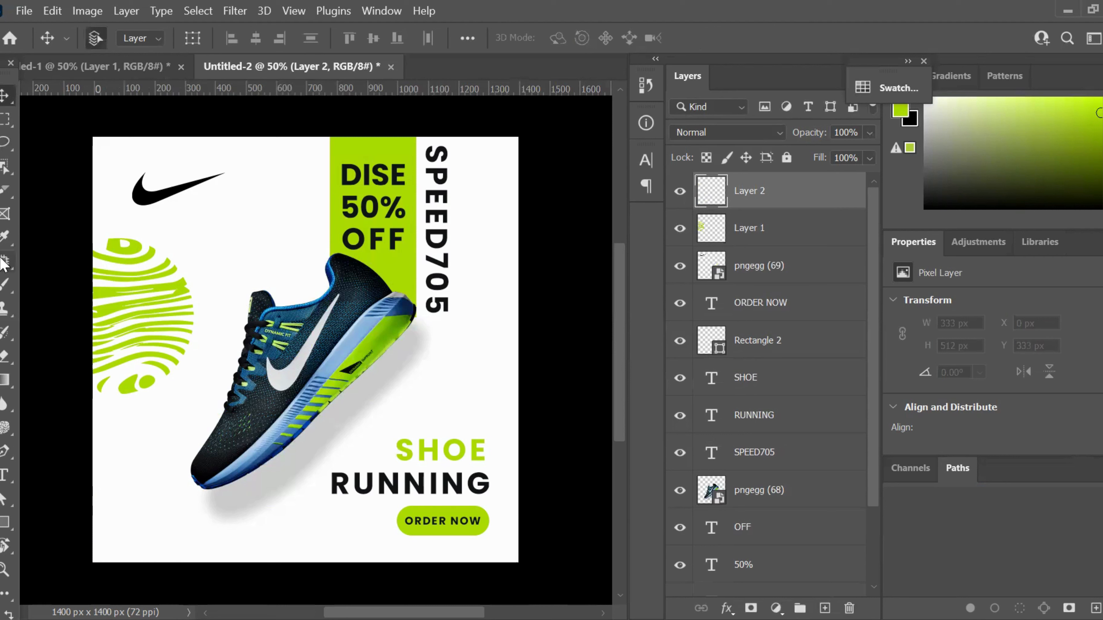
pyautogui.click(5, 285)
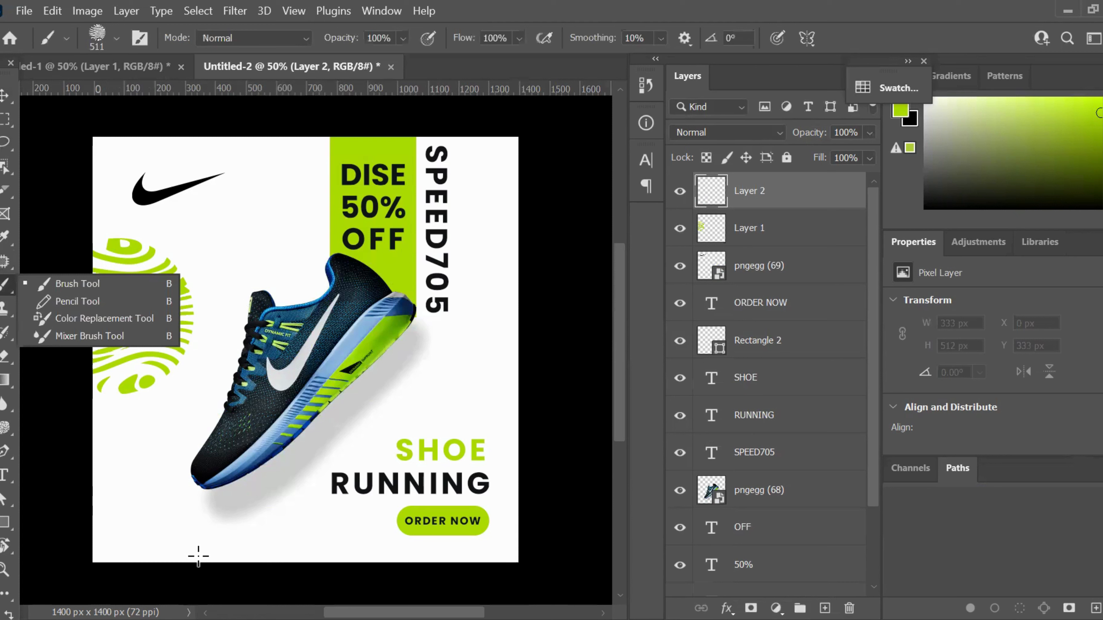
pyautogui.click(188, 555)
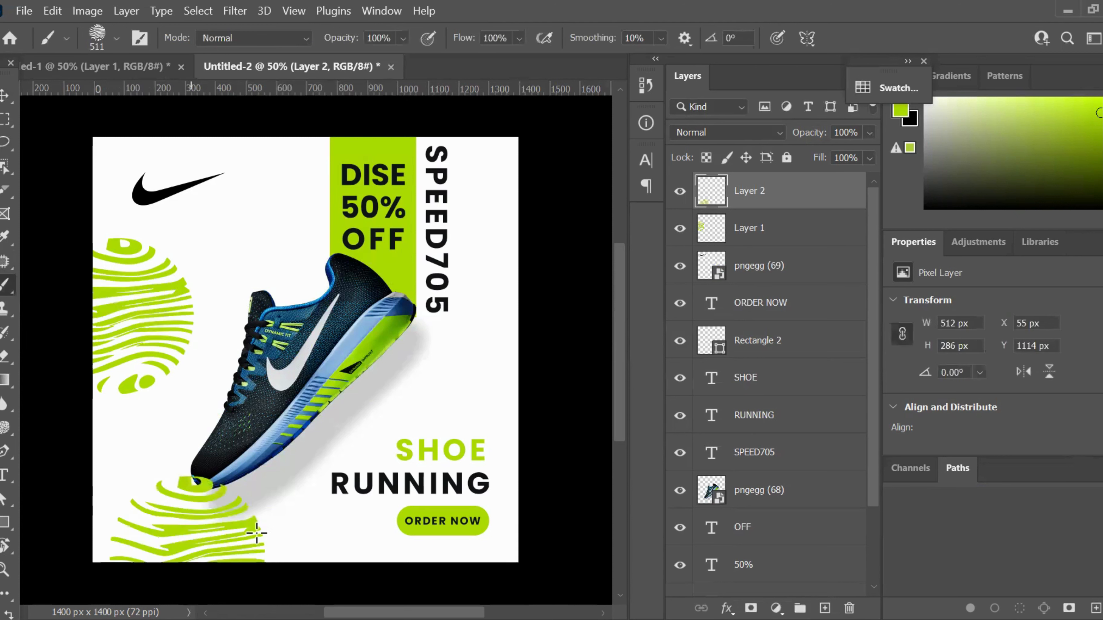
pyautogui.click(4, 100)
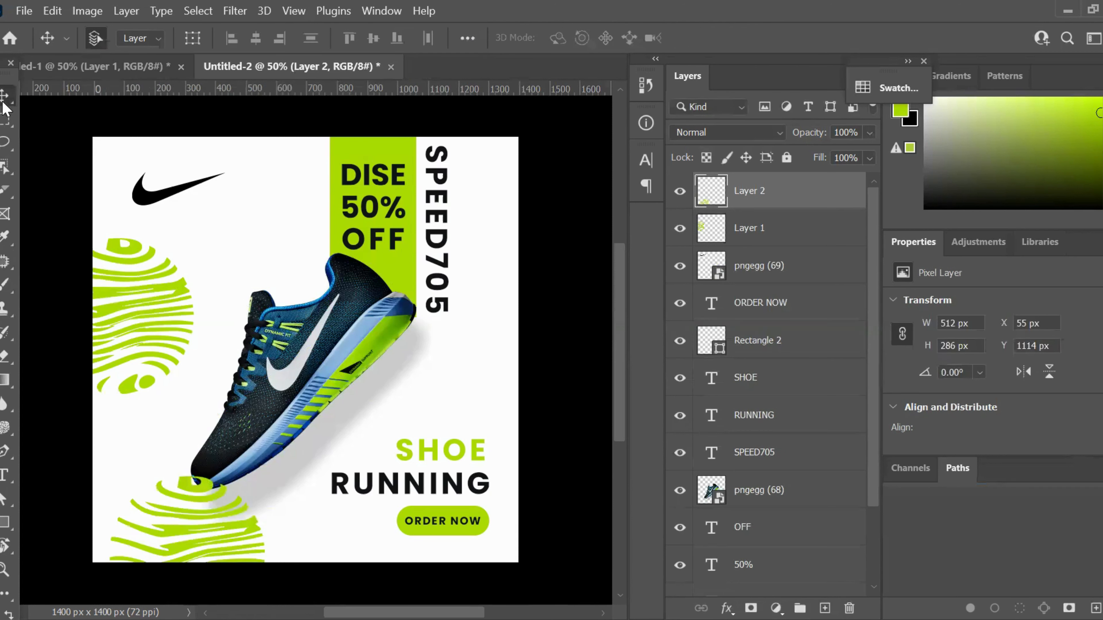
pyautogui.moveTo(212, 528)
pyautogui.mouseDown()
pyautogui.moveTo(188, 535)
pyautogui.moveTo(193, 543)
pyautogui.mouseUp()
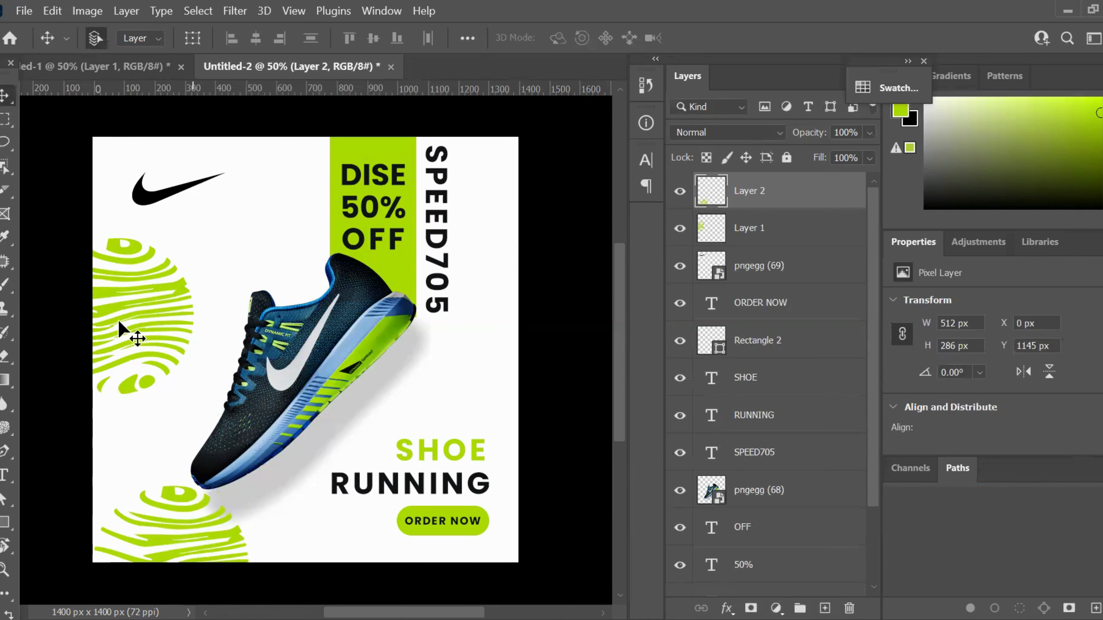